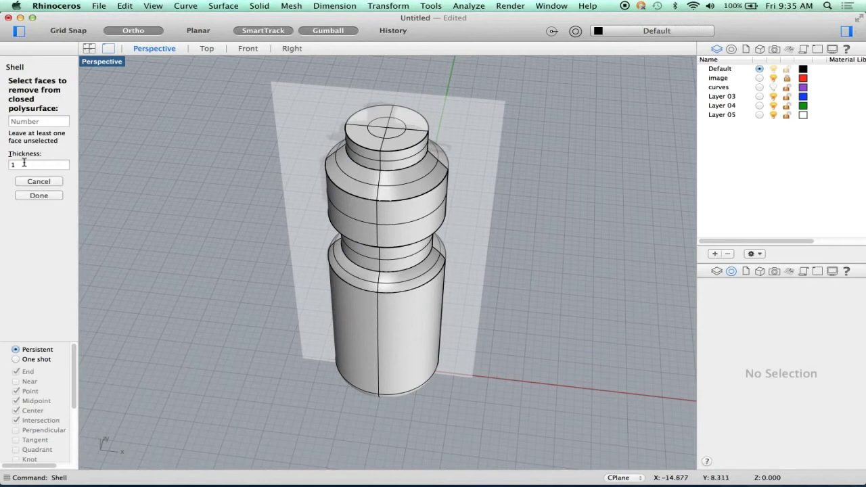
Shell the closed bottle polysurface with a thickness of 0.1, removing the flat top face of its neck
drag(24, 163, 9, 165)
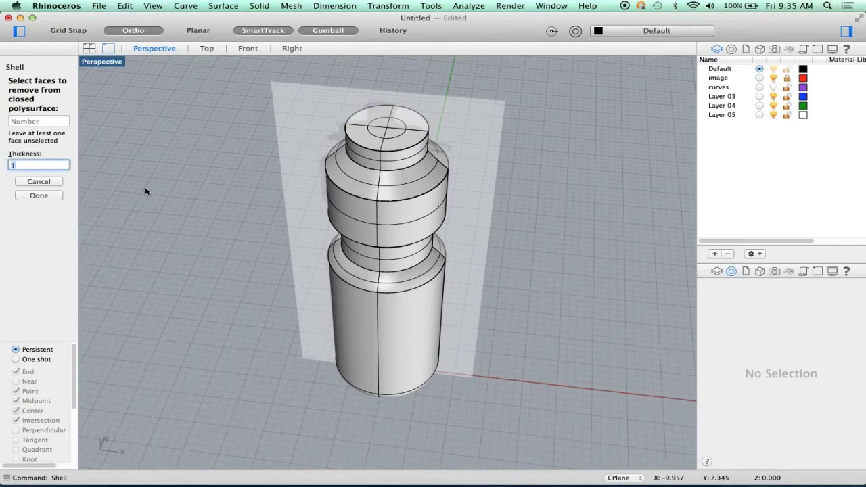
text(.1)
key(Return)
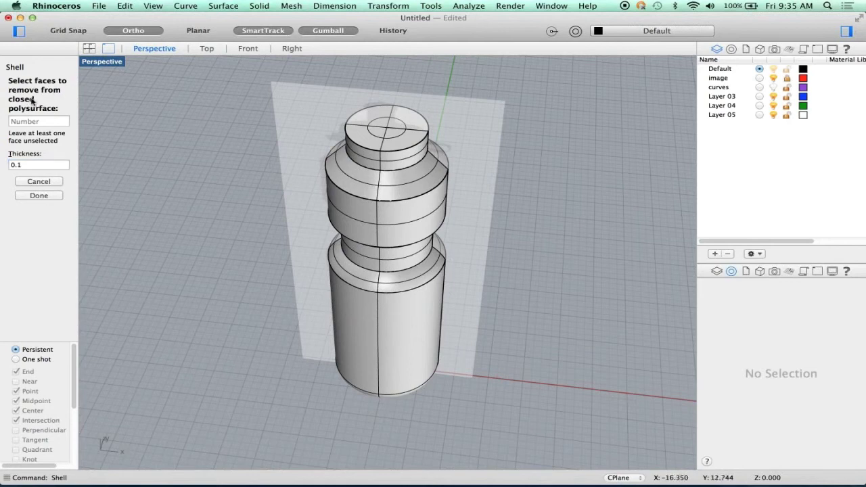
click(398, 143)
key(Return)
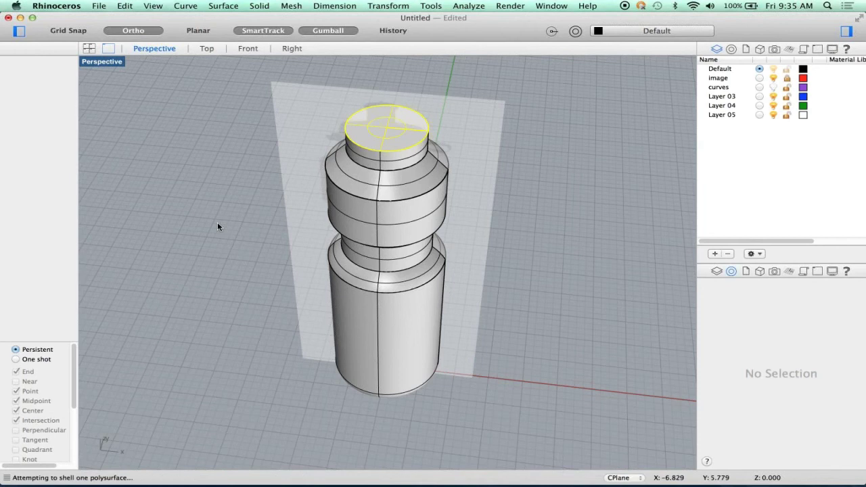
right_drag(303, 223, 119, 120)
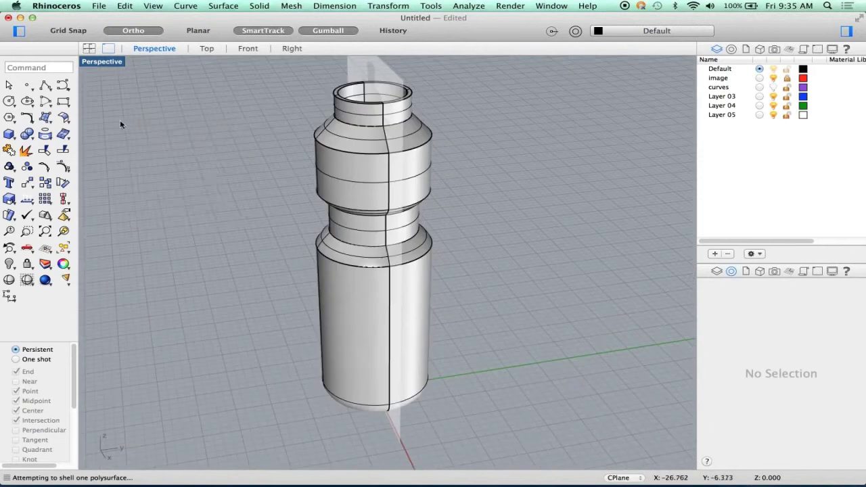
Set the Perspective view to Wireframe display and examine the shelled bottle's inner and outer walls from above
right_click(120, 120)
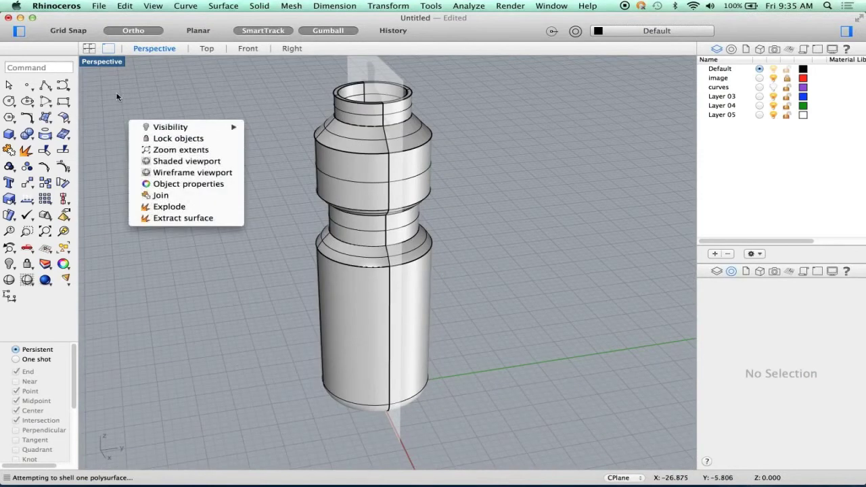
click(103, 61)
click(103, 61)
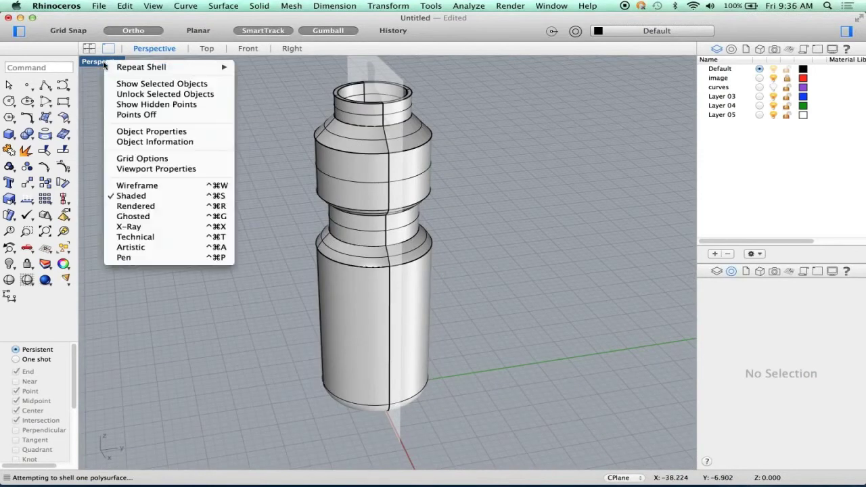
click(174, 188)
right_drag(213, 232, 399, 261)
right_click(399, 262)
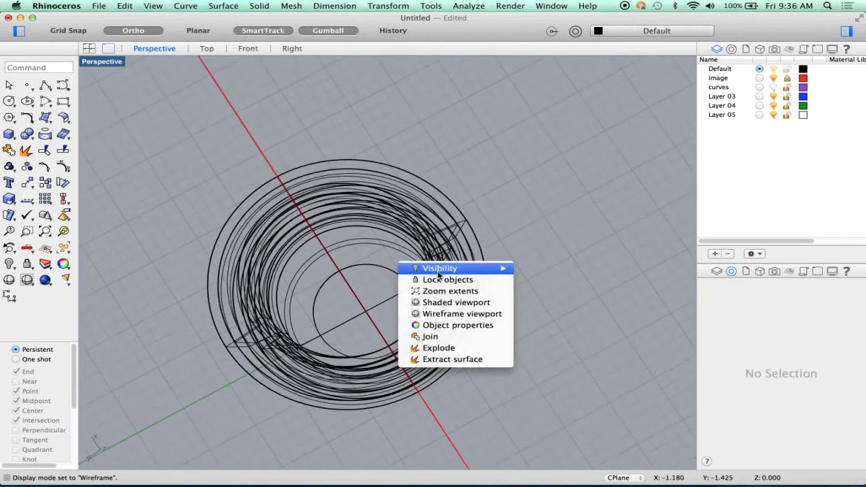
Return the Perspective view to Shaded display and examine the shelled bottle from the side
click(92, 61)
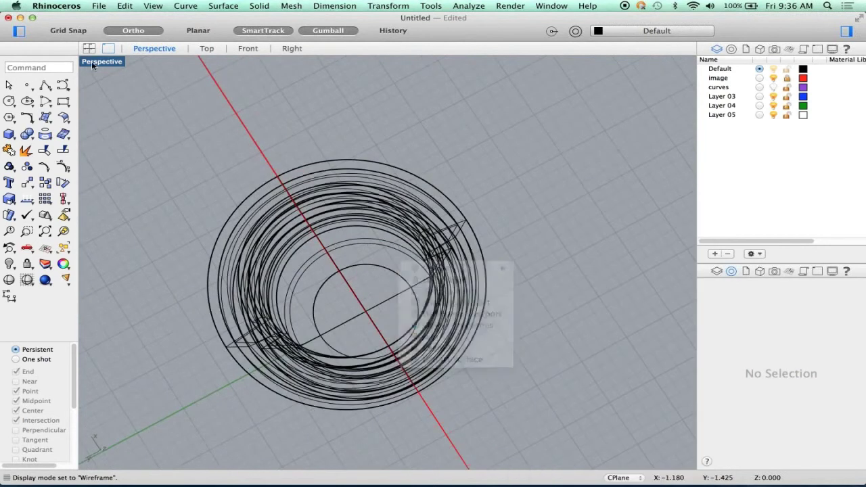
click(91, 61)
click(135, 198)
mouse_move(153, 237)
right_down()
mouse_move(164, 263)
mouse_move(160, 248)
mouse_move(151, 269)
mouse_move(138, 271)
mouse_move(151, 247)
mouse_move(172, 260)
mouse_move(253, 224)
right_up()
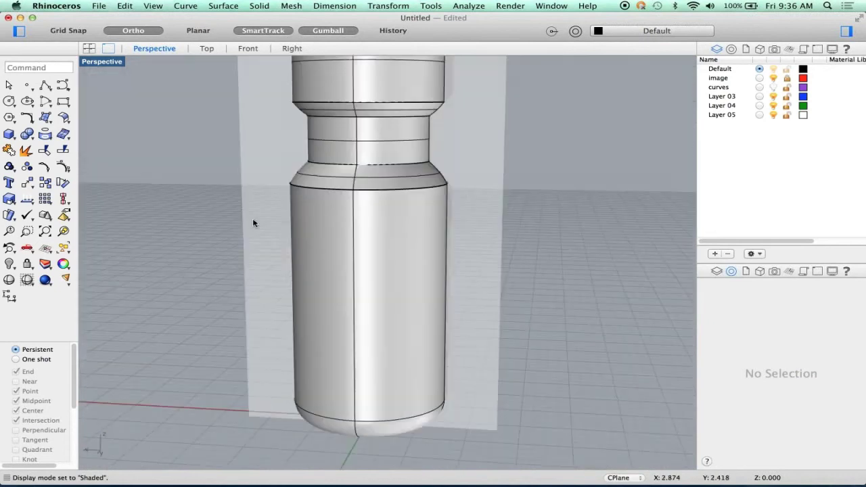
shift+right_drag(311, 233, 325, 254)
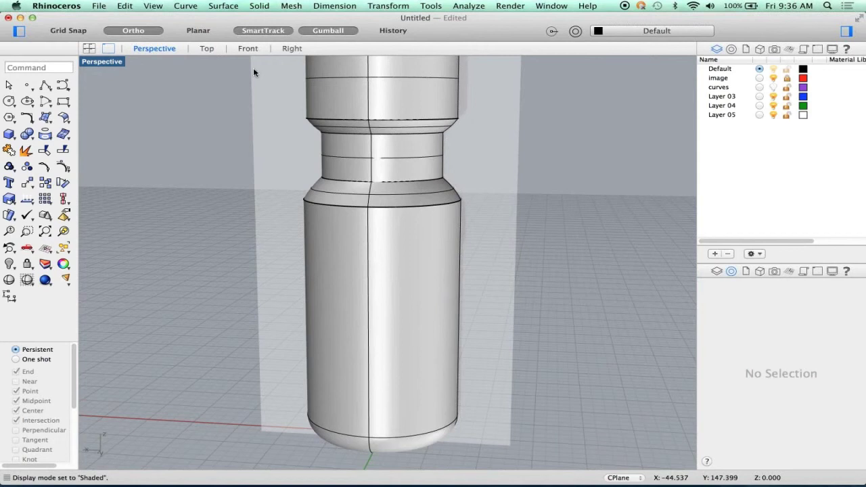
Examine the shelled bottle's wall profile in the Front view, and undo the shell
click(248, 48)
scroll(435, 294, up, 5)
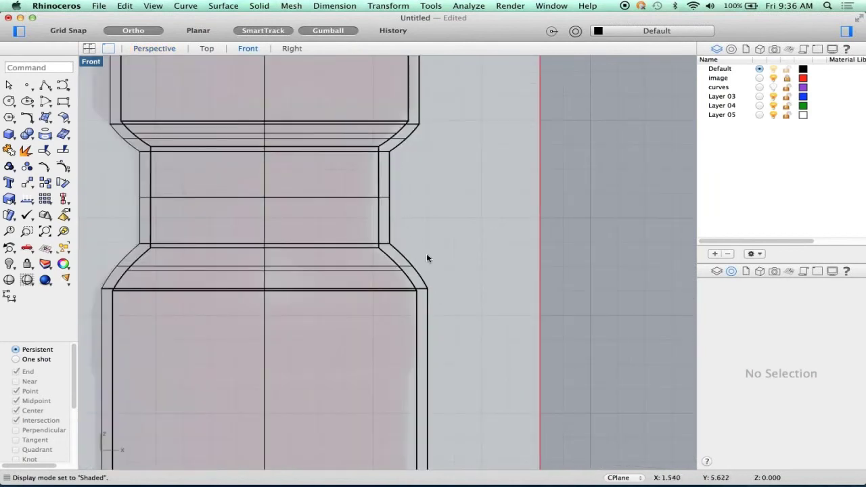
scroll(426, 258, down, 5)
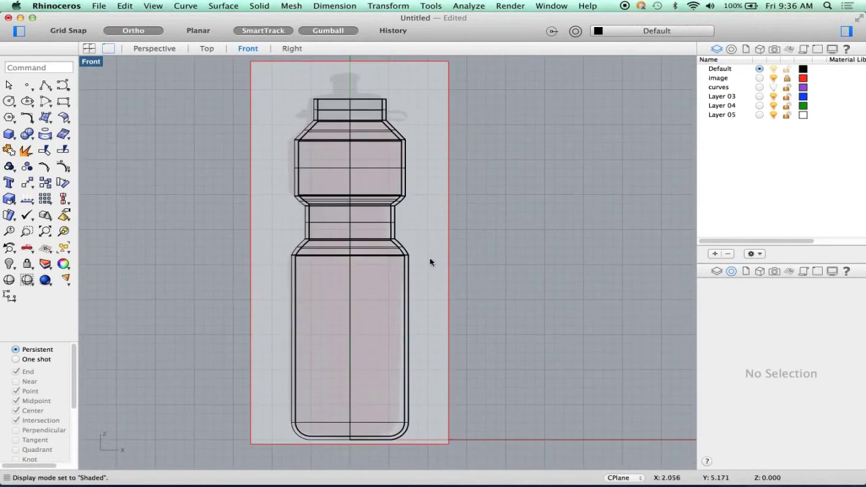
key(super+z)
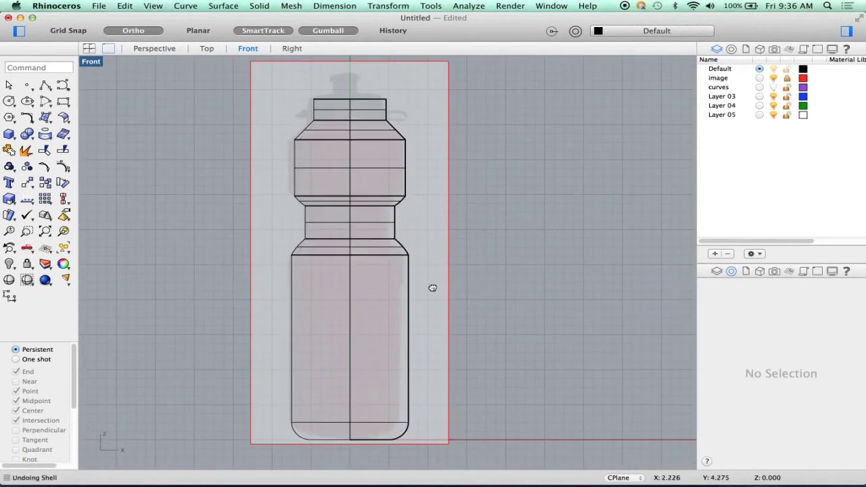
Draw a vertical polyline segment in the empty space to the left of the bottle
scroll(432, 289, down, 3)
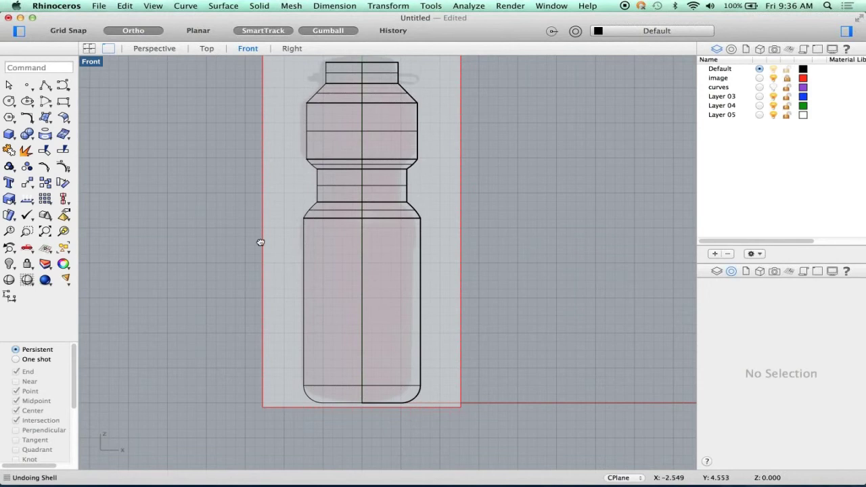
right_drag(261, 243, 314, 243)
click(43, 87)
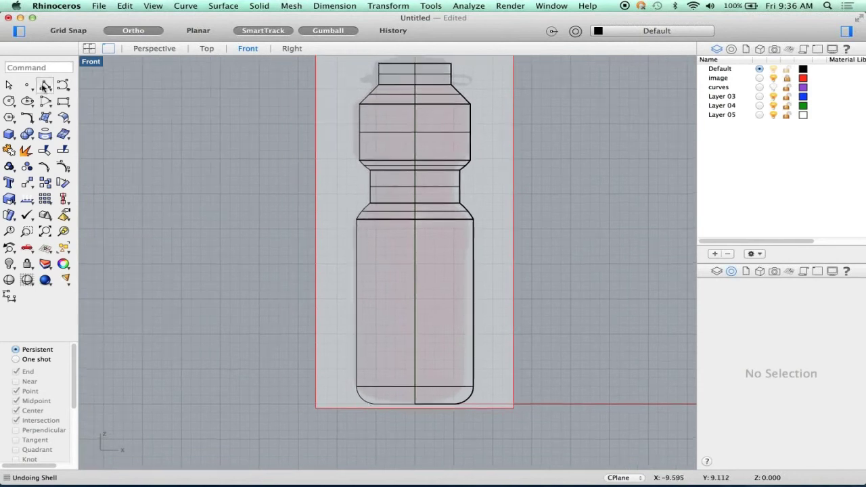
click(195, 311)
click(181, 164)
right_click(184, 165)
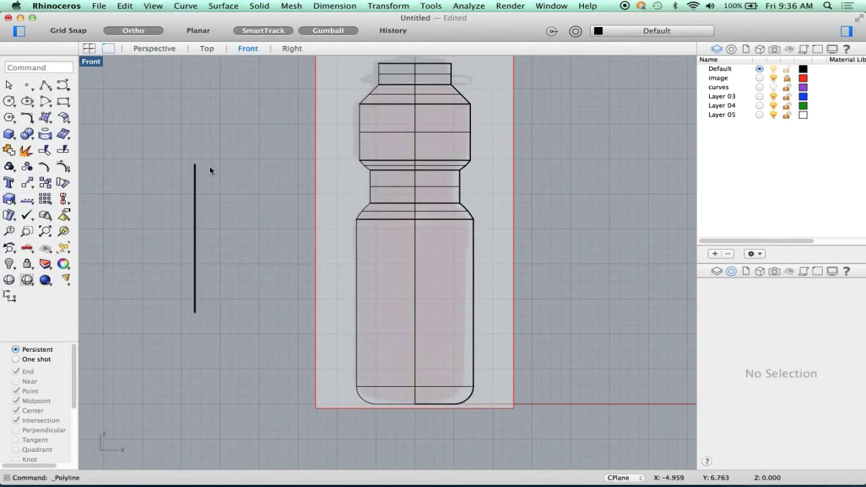
right_click(217, 165)
click(218, 155)
Draw a horizontal polyline segment from the vertical line's upper end towards the bottle, forming a corner
click(44, 84)
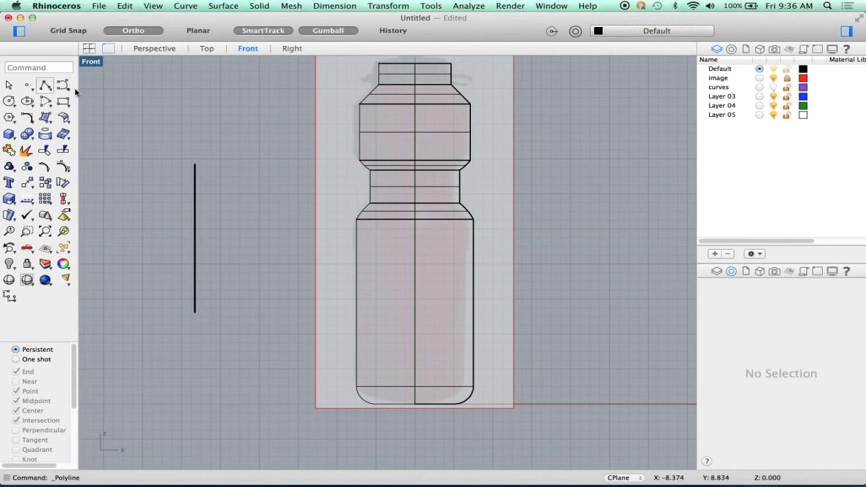
click(195, 165)
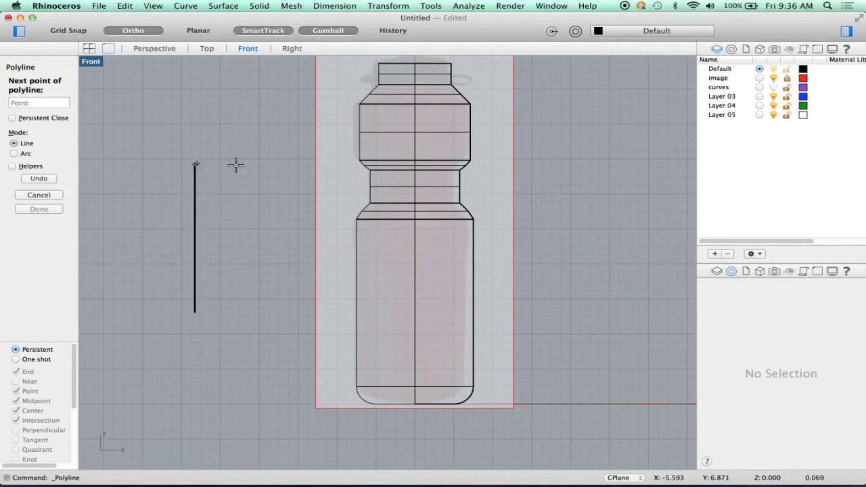
click(304, 165)
key(Return)
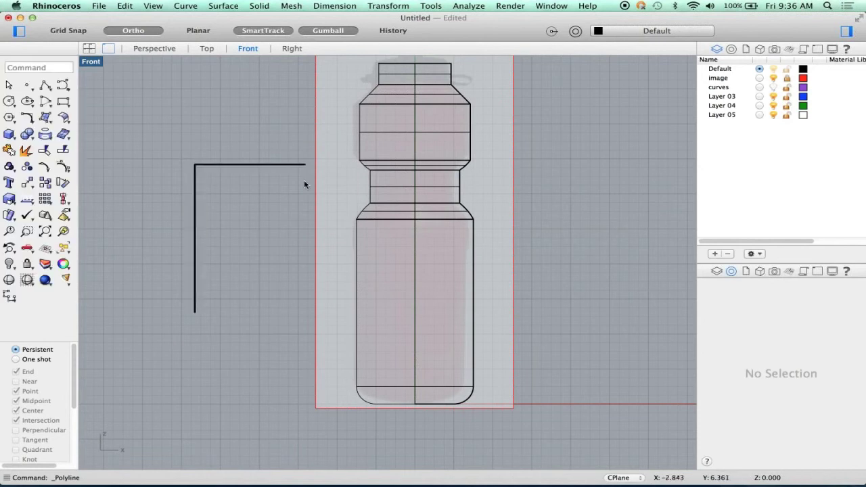
Duplicate the vertical line and move the copy a short distance towards the bottle
click(195, 221)
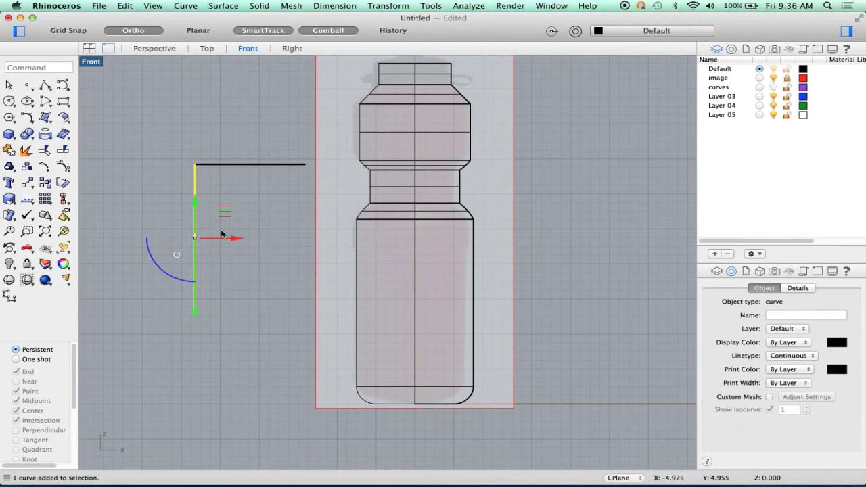
key(super+v)
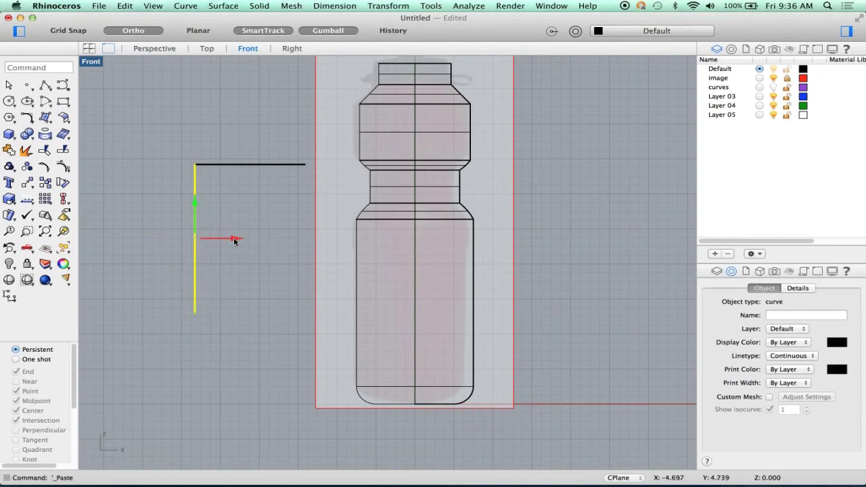
drag(235, 242, 254, 241)
key(Escape)
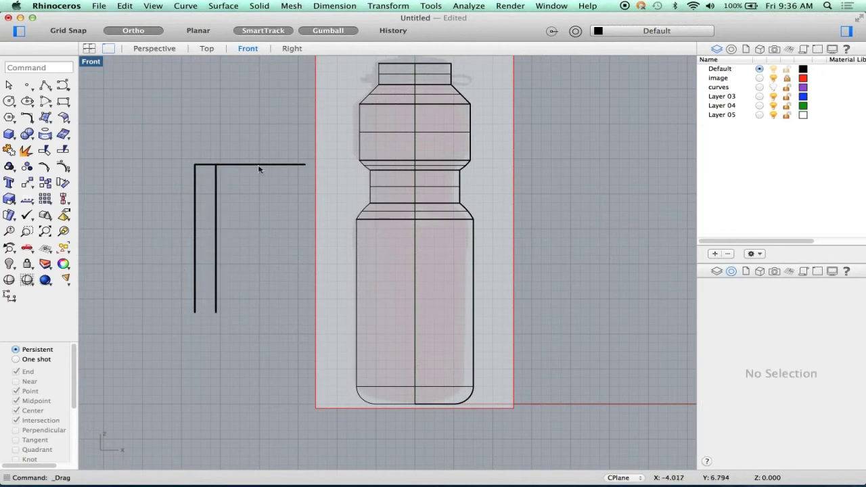
Duplicate the horizontal line and move the copy a short distance down so it crosses the inner vertical line
click(258, 167)
drag(250, 131, 251, 151)
key(Escape)
Draw a diagonal polyline across the corner square, joining the ends of the two copied lines
scroll(208, 182, up, 5)
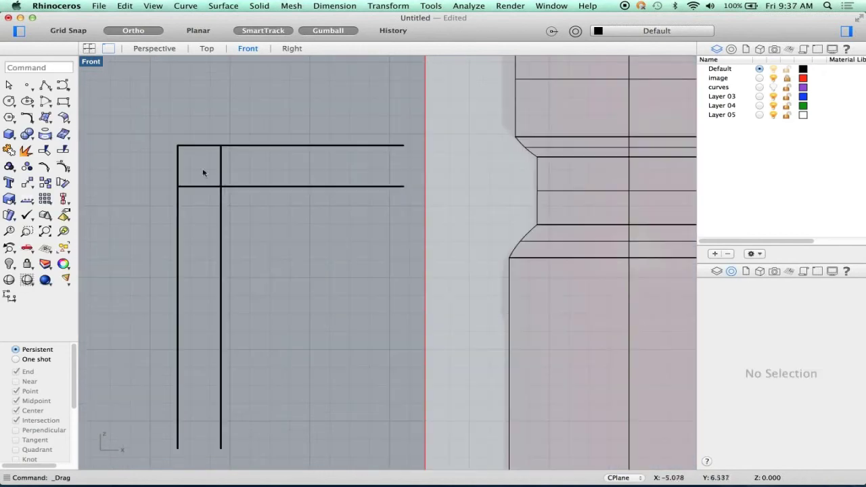
click(46, 85)
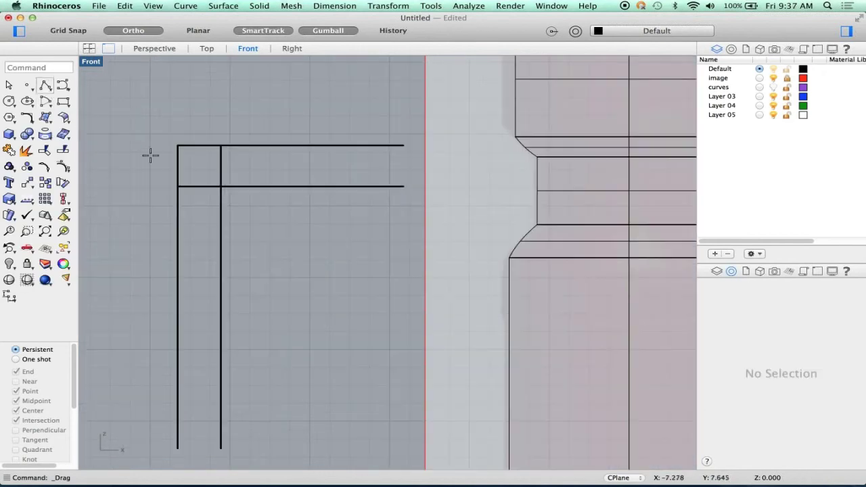
click(178, 186)
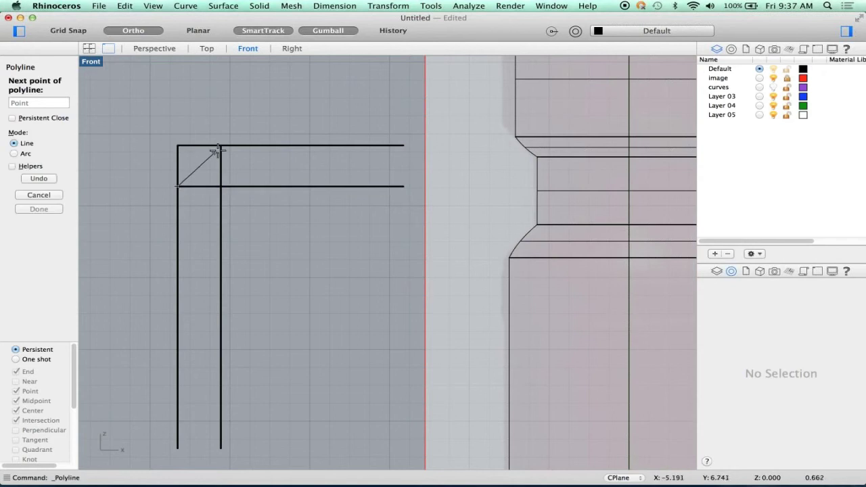
click(221, 146)
key(Return)
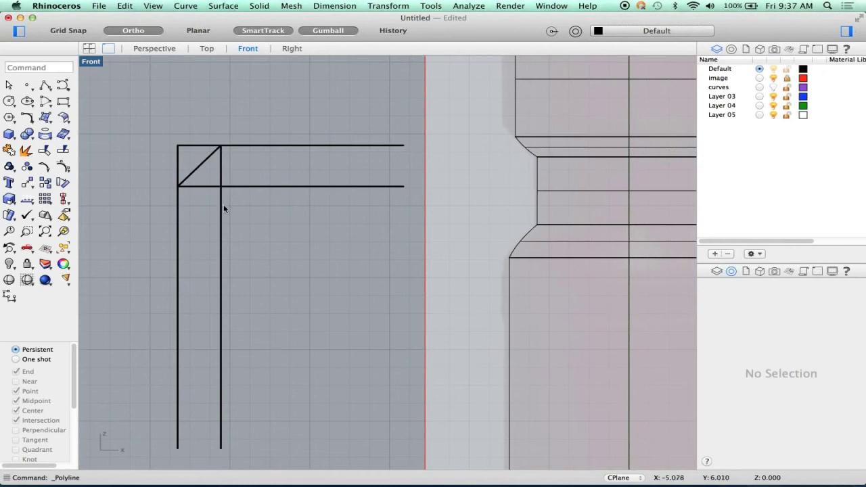
Delete the diagonal line across the corner square
scroll(223, 209, down, 2)
scroll(227, 201, up, 2)
click(204, 178)
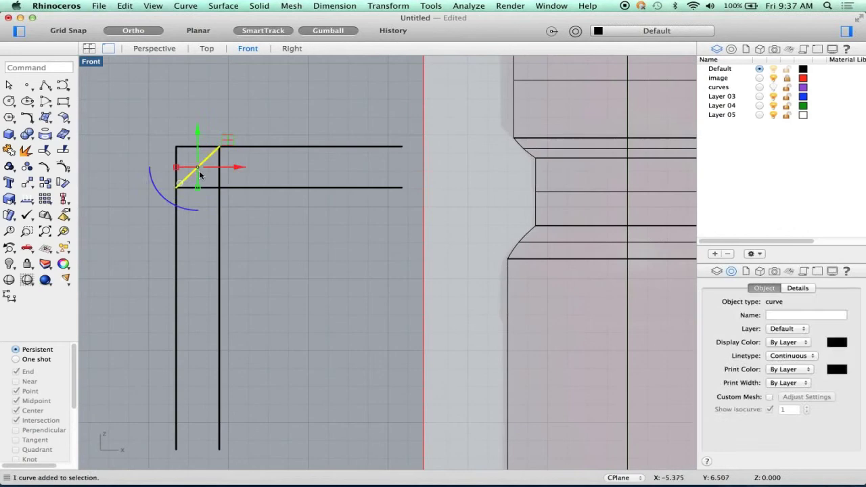
key(Delete)
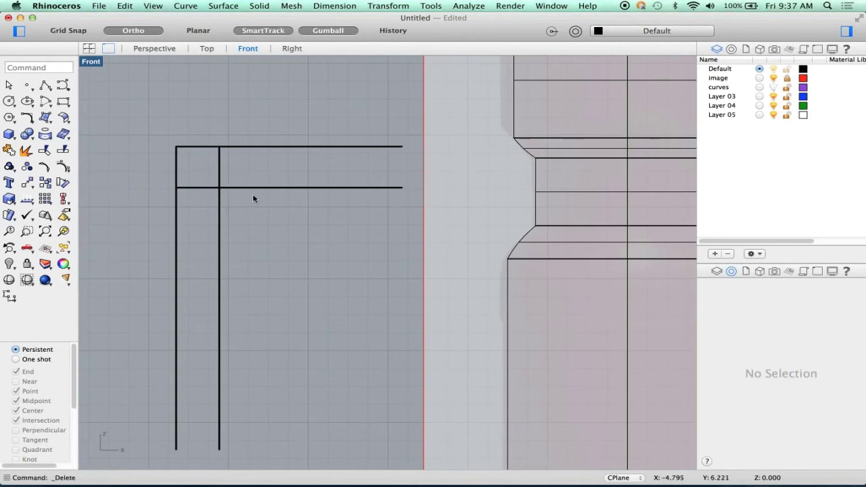
Trim the overlapping ends of the two copied lines against each other to leave a clean inner corner
click(246, 188)
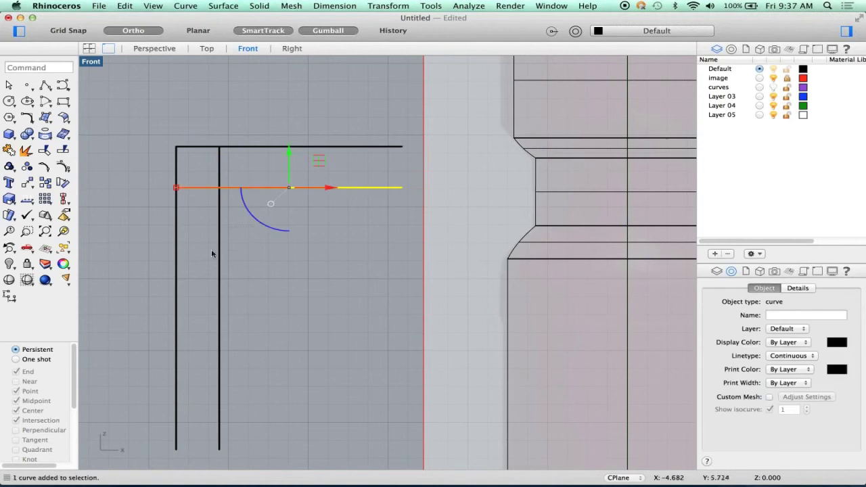
shift+click(220, 254)
text(trim)
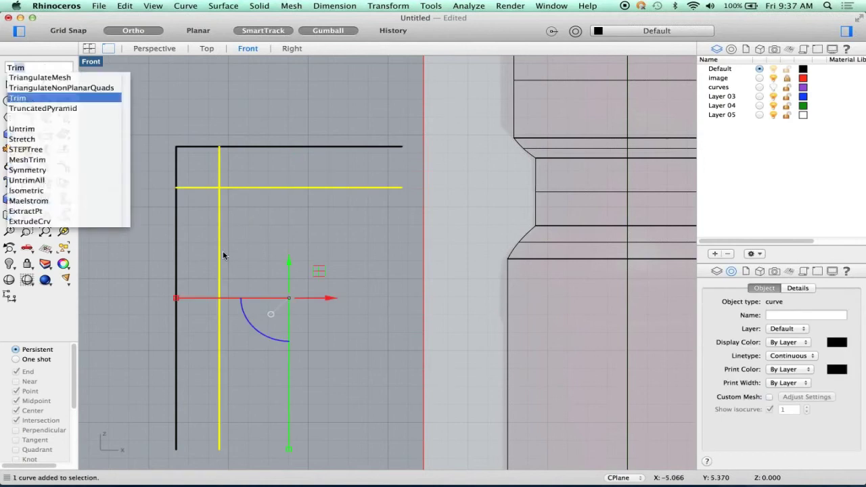
key(Return)
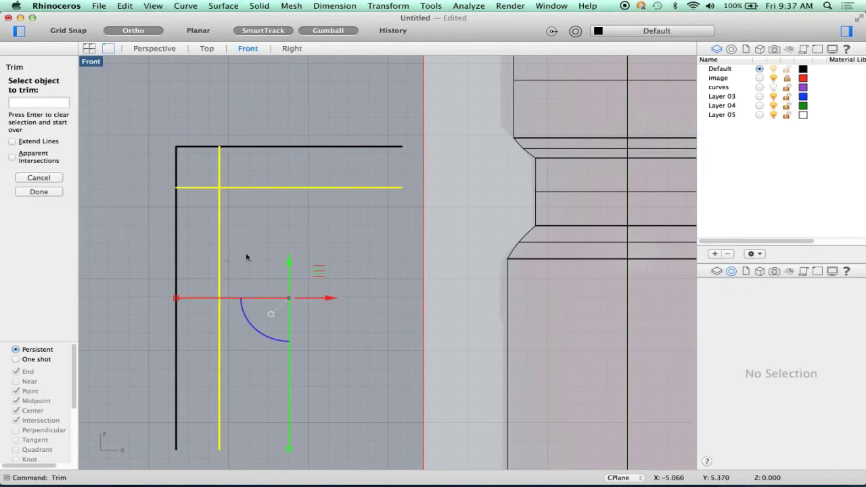
click(199, 188)
click(220, 174)
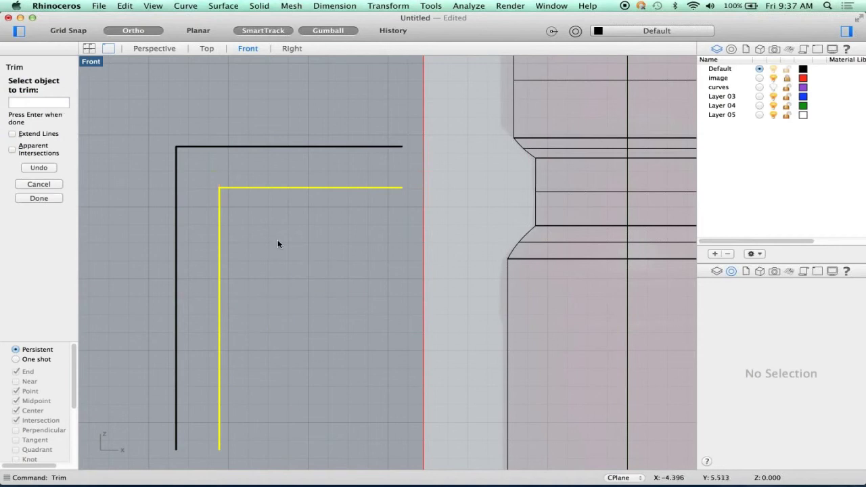
key(Return)
key(Escape)
Delete the four demonstration corner lines beside the bottle
scroll(282, 255, down, 3)
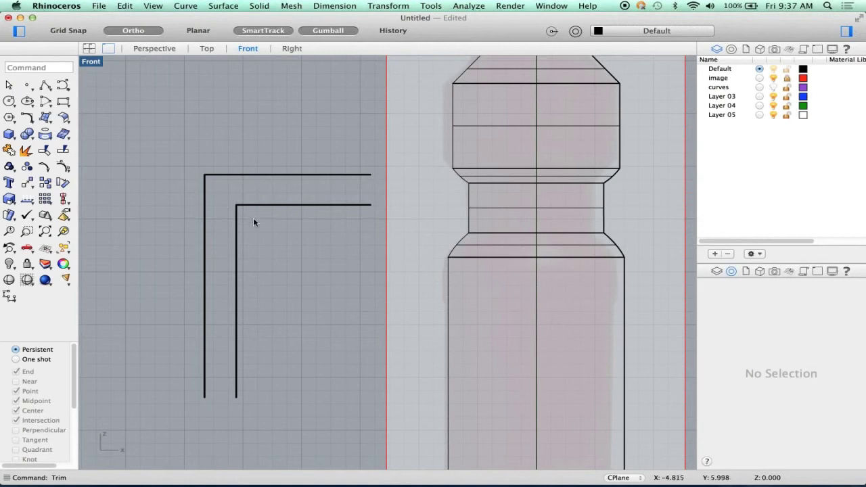
drag(257, 220, 194, 162)
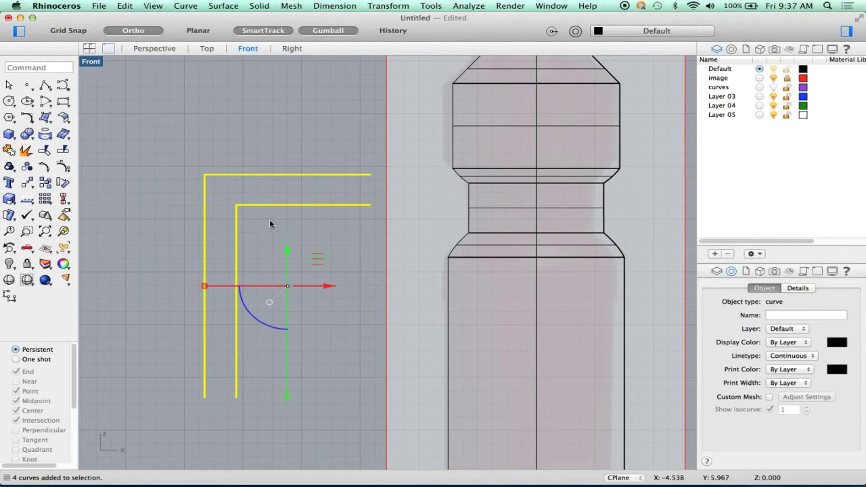
click(269, 221)
drag(273, 228, 178, 159)
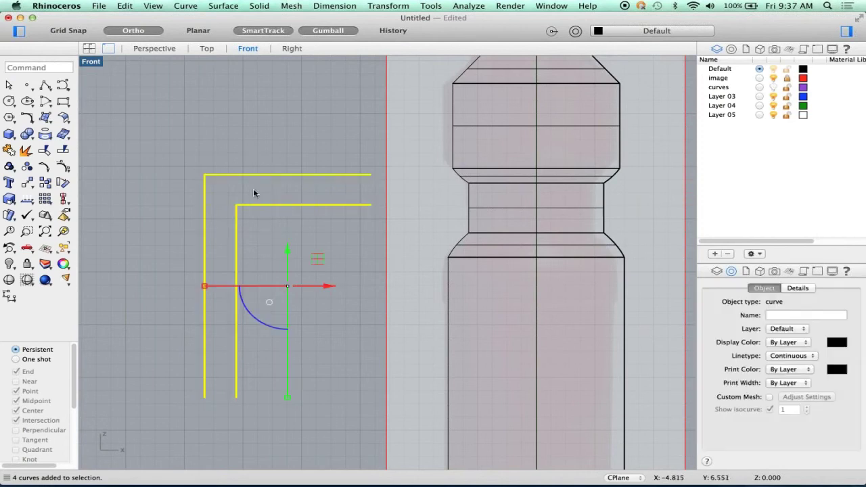
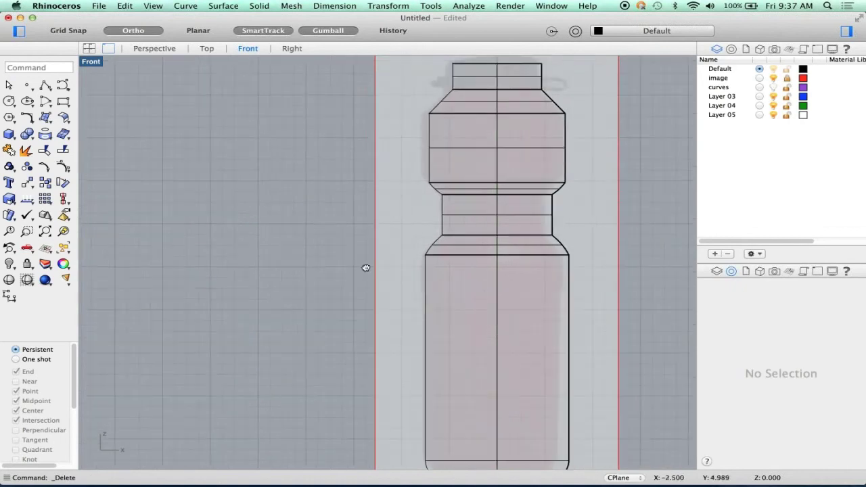
Draw a degree 3 control point curve with five points, bowing inward across the right side of the bottle's lower body
right_drag(365, 267, 269, 239)
scroll(270, 239, down, 2)
right_drag(385, 277, 385, 274)
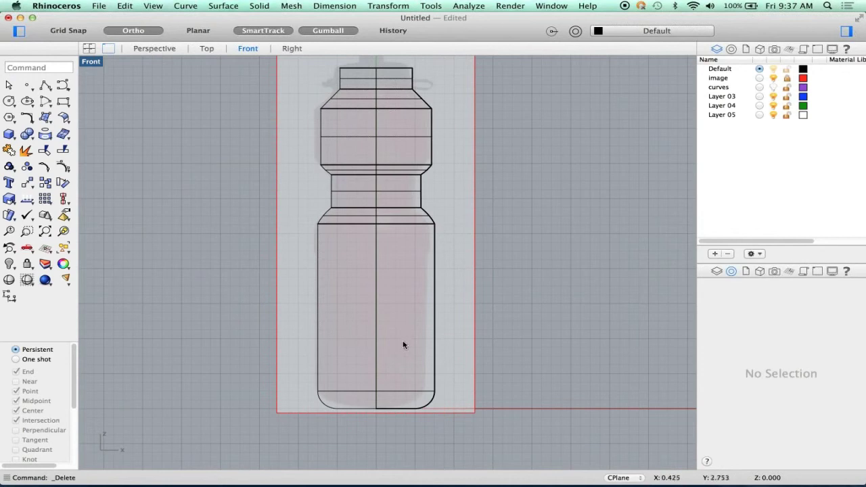
click(63, 85)
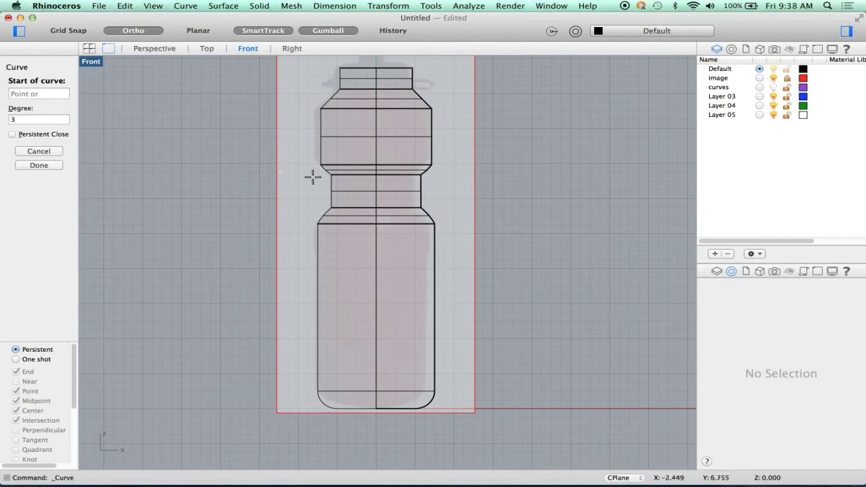
click(453, 222)
click(403, 262)
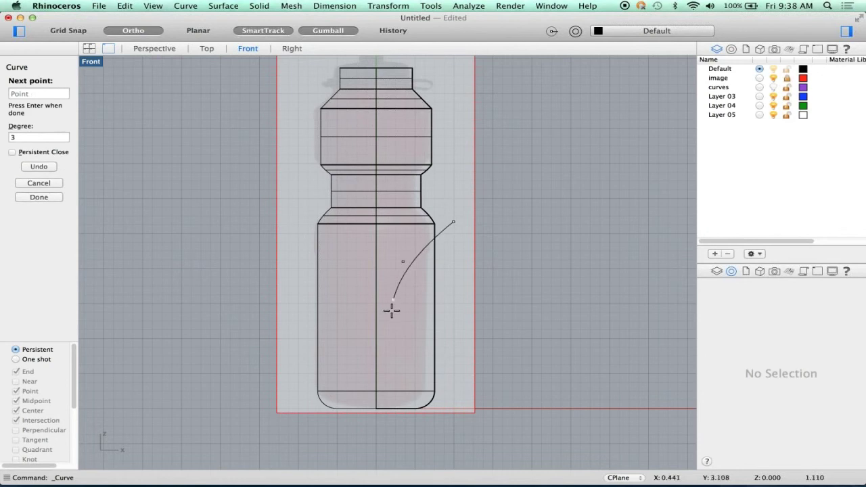
click(391, 311)
click(413, 366)
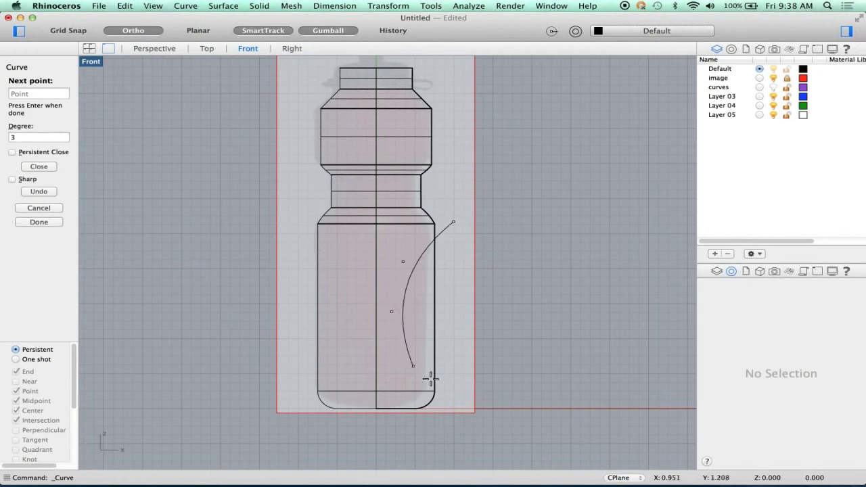
click(467, 403)
key(Return)
Turn on the new curve's control points and shift the second and fourth points slightly sideways to even out the bow
right_drag(475, 375, 445, 317)
click(426, 331)
middle_click(479, 296)
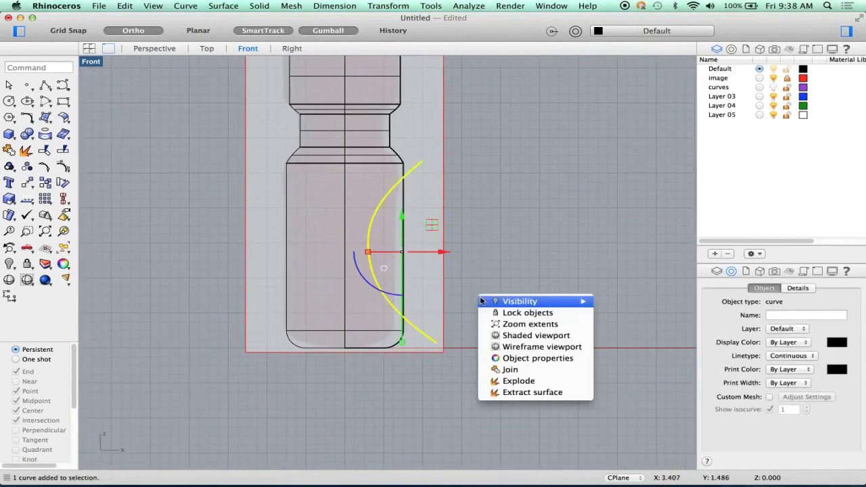
click(482, 260)
key(F10)
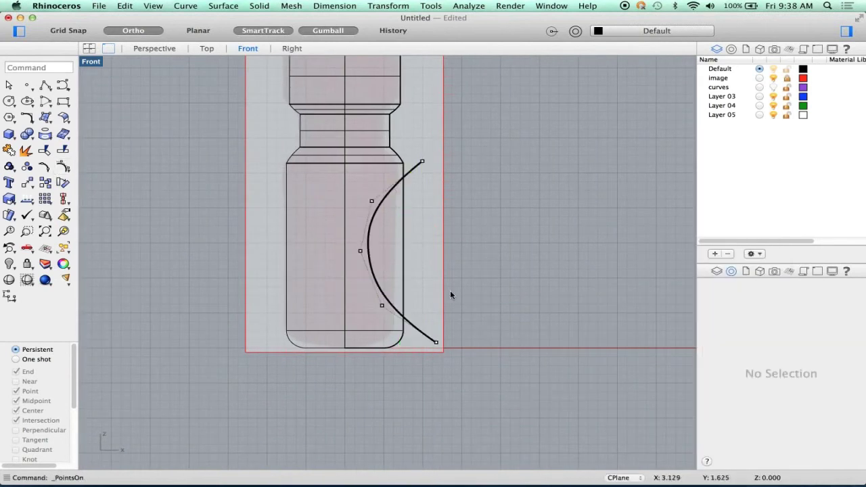
scroll(449, 293, up, 3)
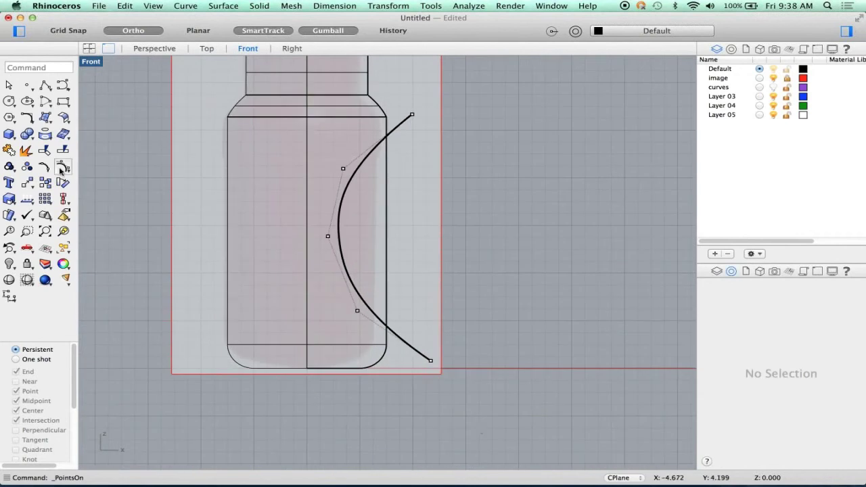
click(357, 311)
drag(382, 285, 382, 287)
click(343, 168)
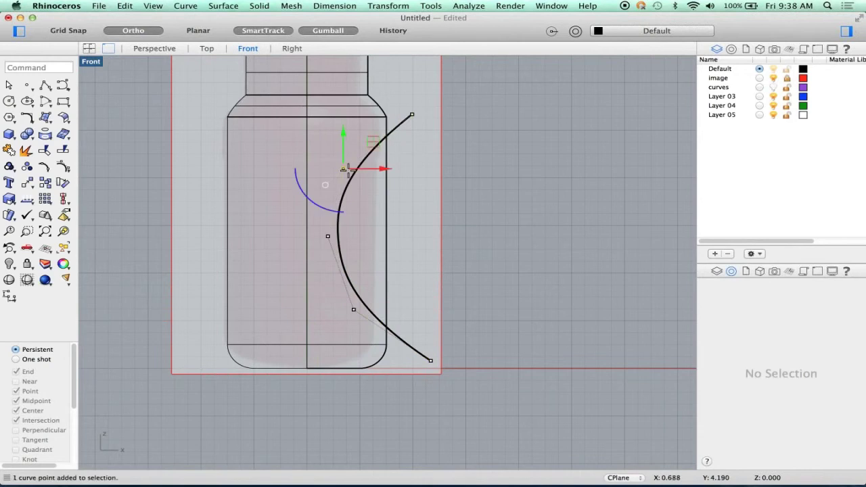
drag(347, 169, 345, 169)
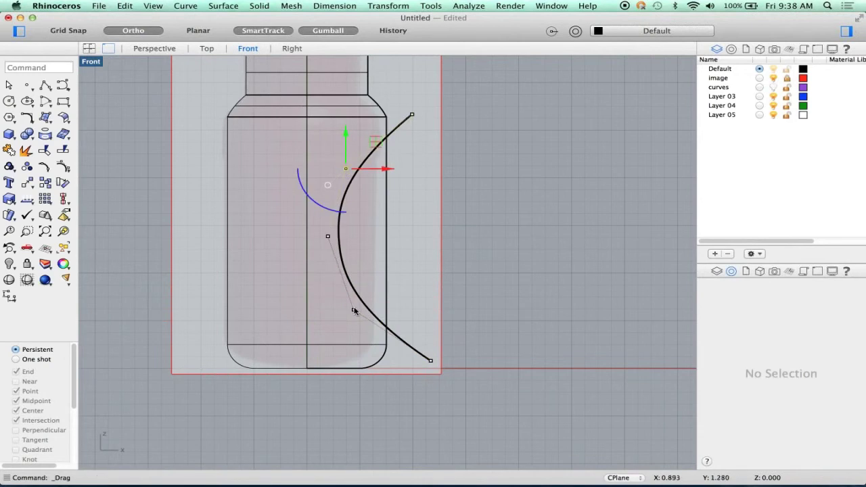
Align the curve's second and fourth control points vertically by scaling them with a factor of 0 in the X direction
shift+click(354, 310)
click(348, 241)
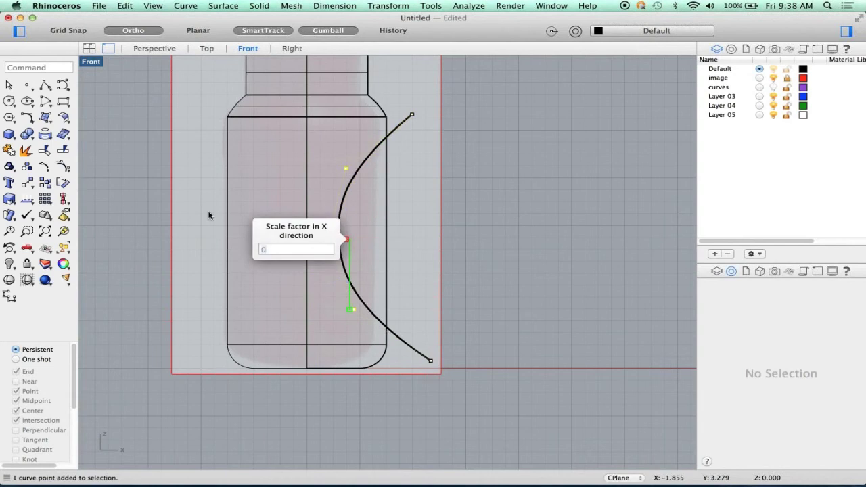
key(Return)
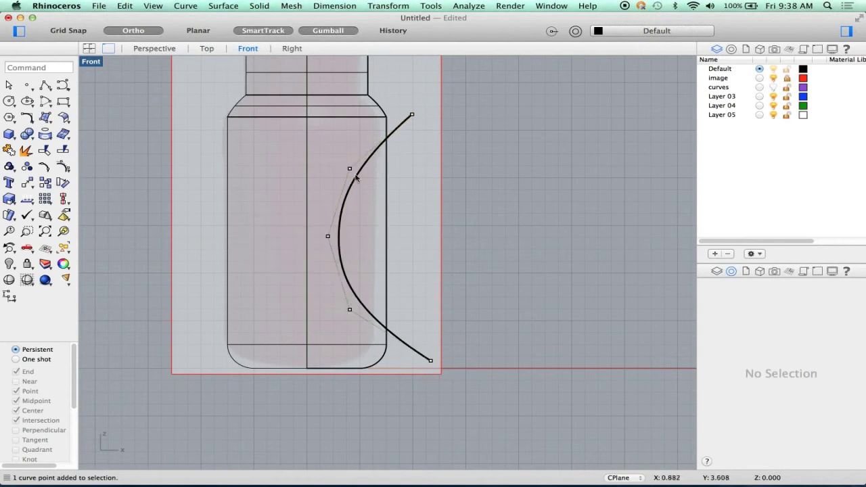
Nudge the curve's middle control point slightly and turn the control points off
click(329, 236)
mouse_move(354, 216)
mouse_down()
mouse_move(340, 241)
mouse_move(353, 198)
mouse_move(348, 226)
mouse_move(358, 219)
mouse_move(358, 207)
mouse_move(352, 215)
mouse_up()
click(437, 261)
scroll(436, 259, down, 2)
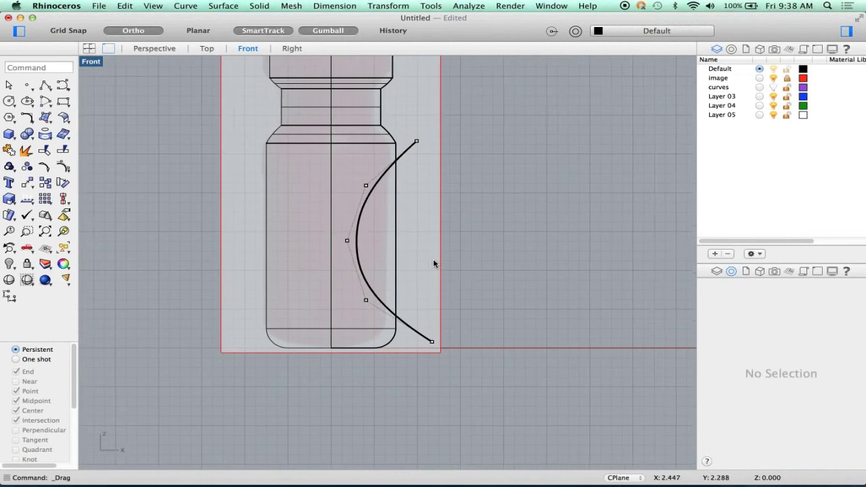
right_drag(433, 259, 409, 261)
key(Escape)
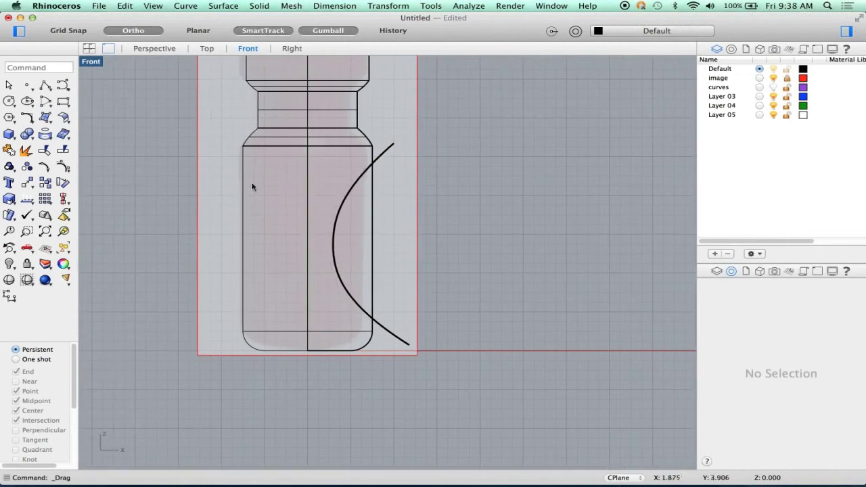
Mirror a copy of the curve across the bottle's vertical centreline, starting the mirror plane at the origin (0)
click(391, 150)
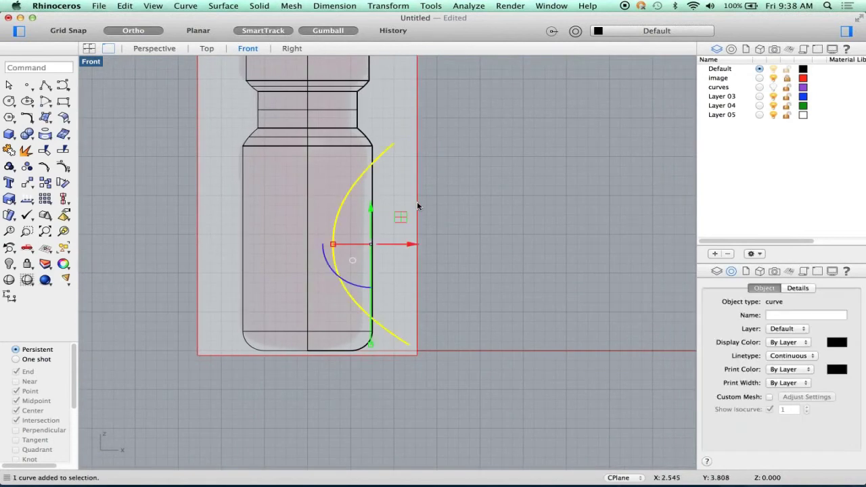
text(mi)
key(Return)
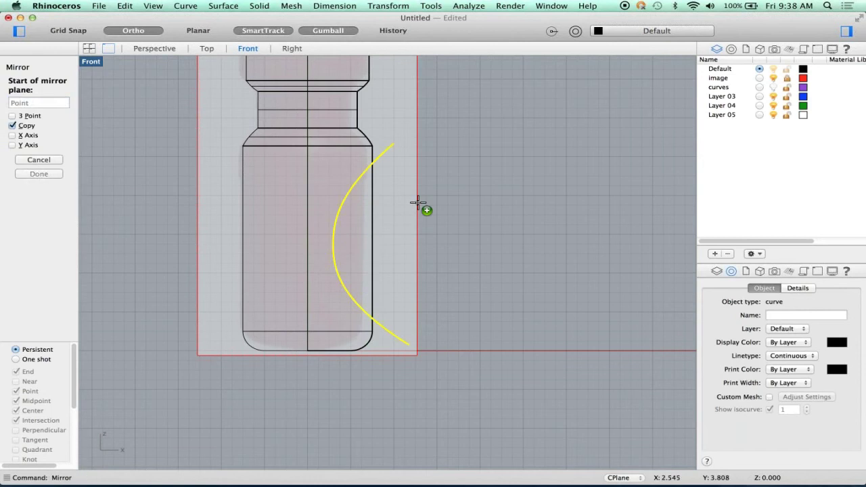
text(0)
key(Return)
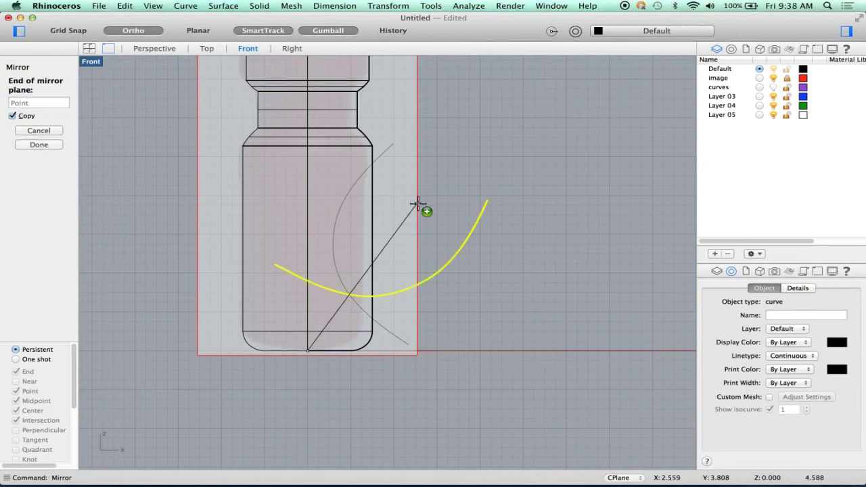
click(308, 178)
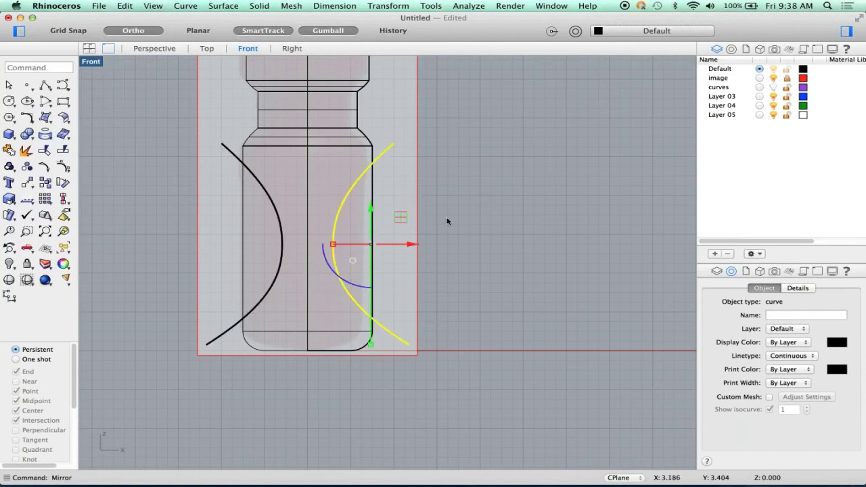
key(Escape)
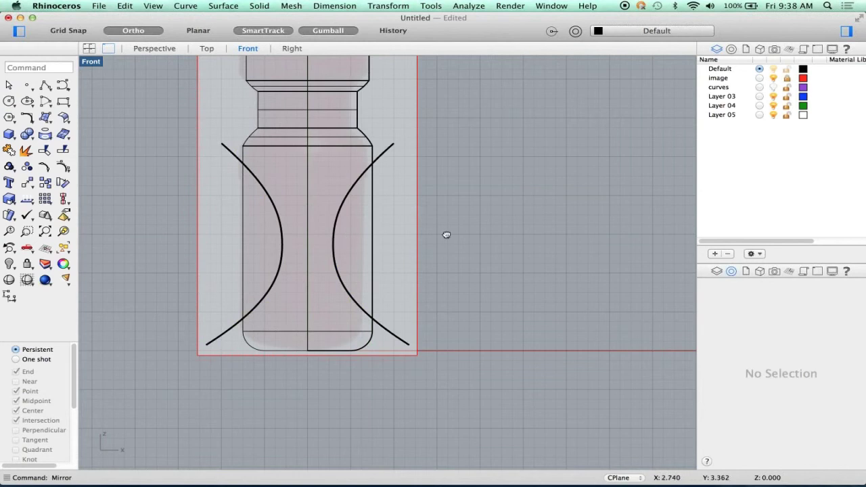
WireCut the bottle straight through with the right-hand curve, keeping all pieces, and check the separated side piece by selecting it
right_drag(447, 234, 454, 234)
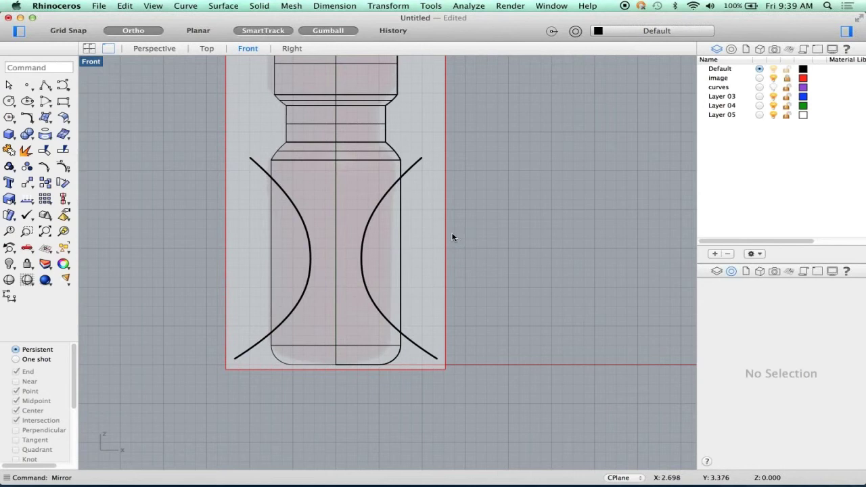
text(wir)
key(Return)
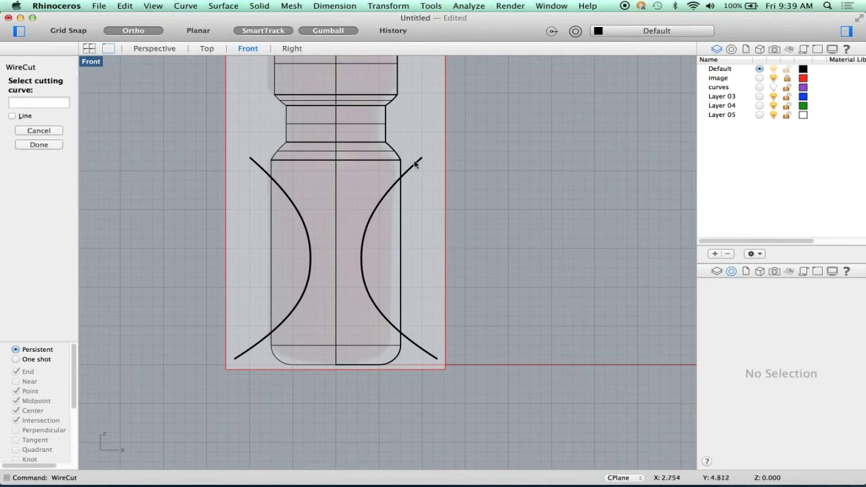
click(418, 164)
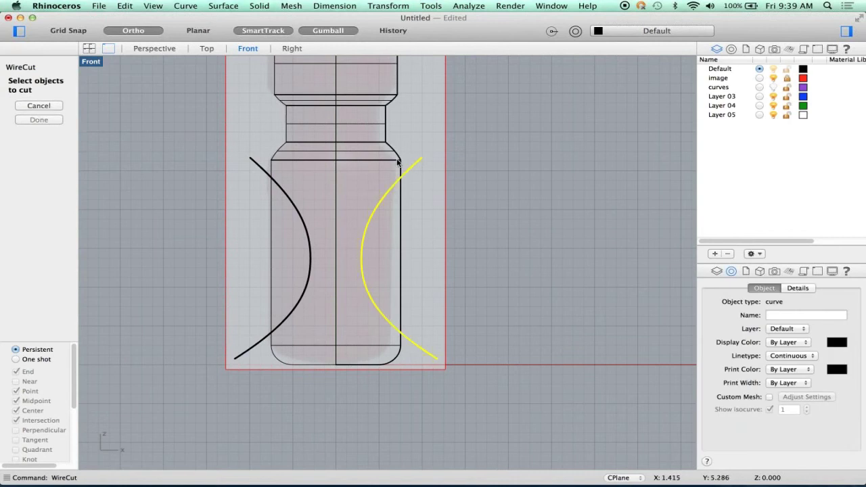
click(406, 157)
key(Return)
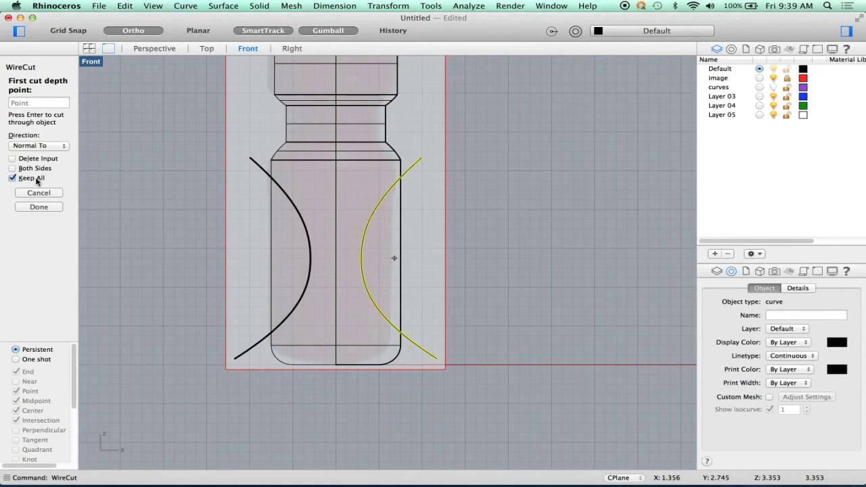
key(Return)
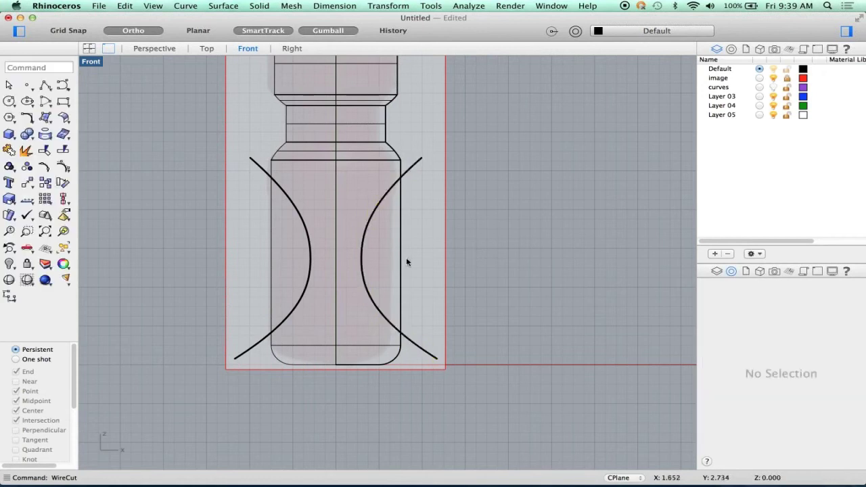
click(402, 263)
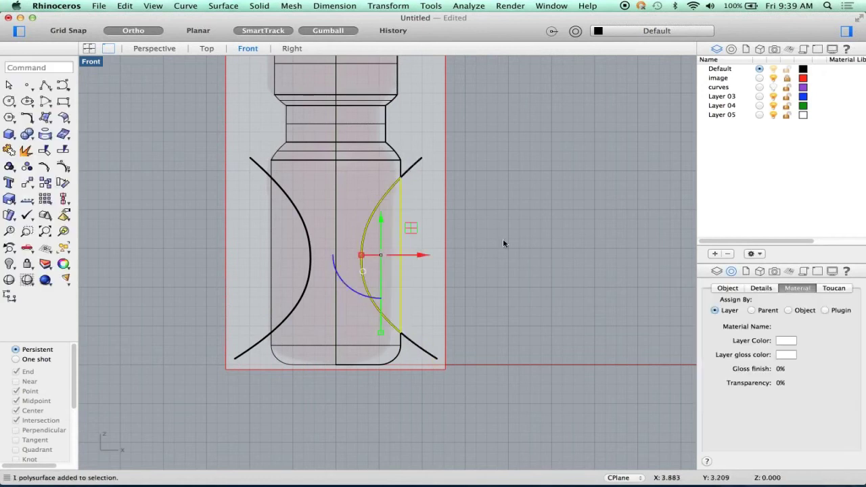
key(Delete)
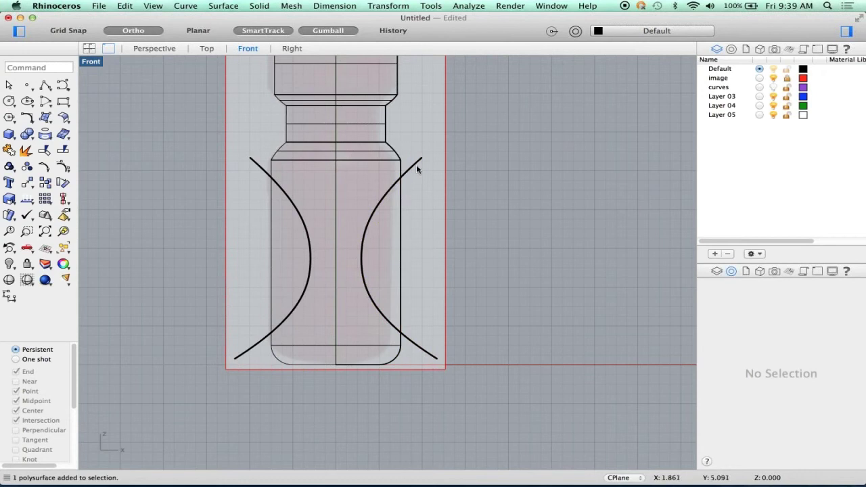
right_click(241, 233)
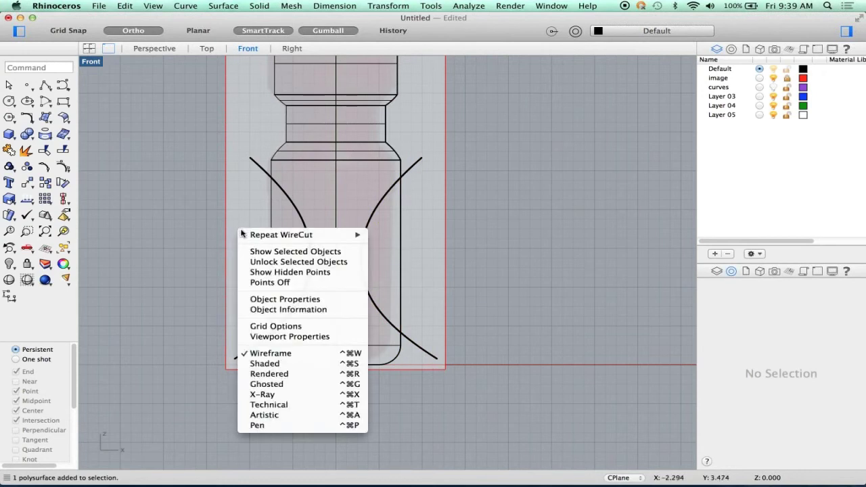
click(243, 234)
click(258, 171)
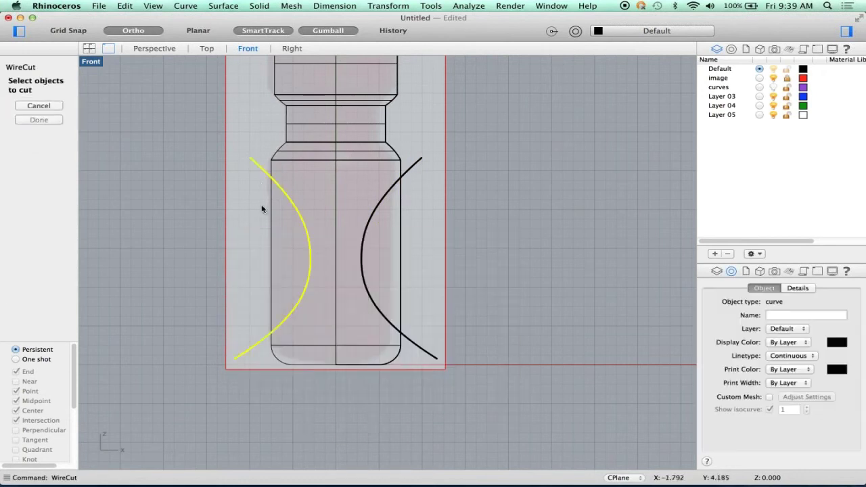
key(Escape)
click(271, 211)
click(248, 205)
WireCut the bottle straight through with the mirrored left-hand curve
right_click(255, 197)
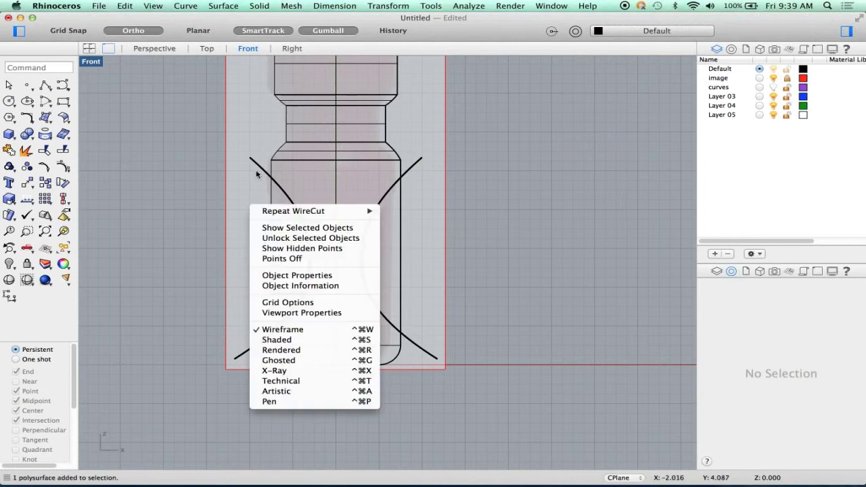
mouse_move(298, 211)
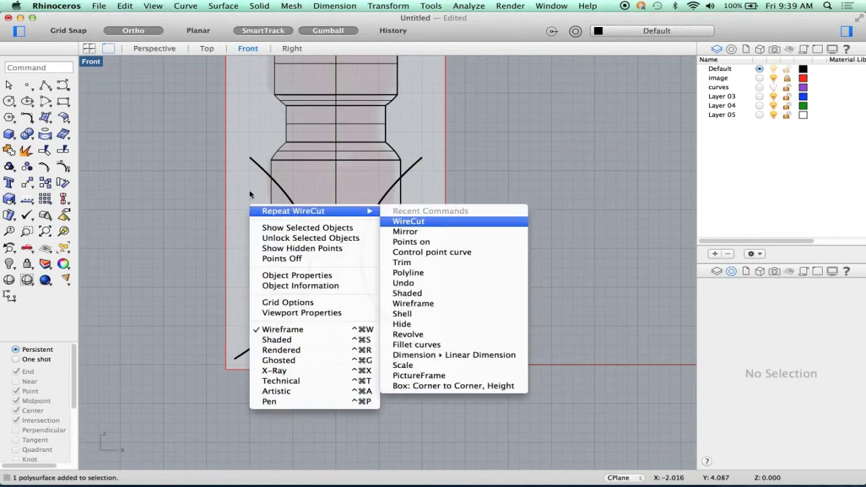
key(Return)
click(258, 169)
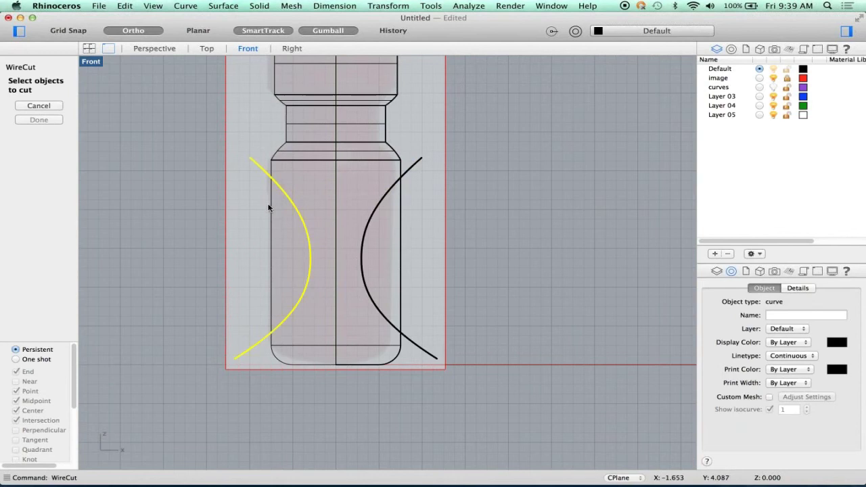
click(269, 205)
key(Return)
key(Return)
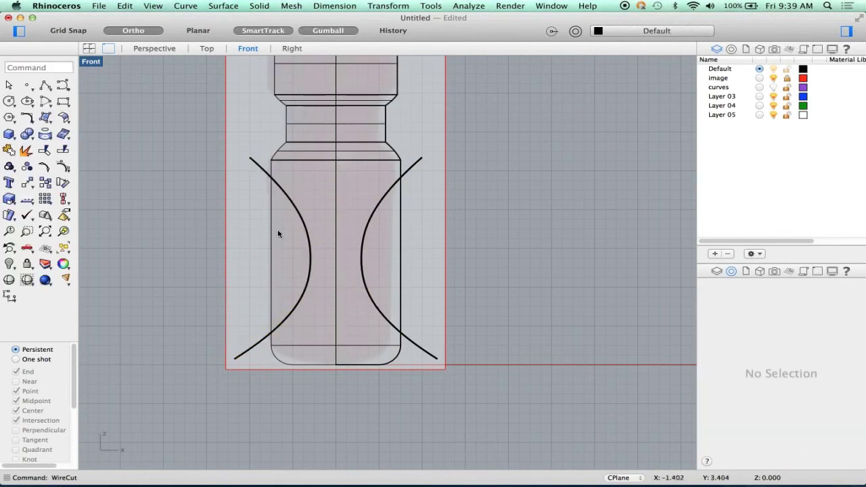
Select both cutting curves and move them to the hidden "curves" layer
click(259, 170)
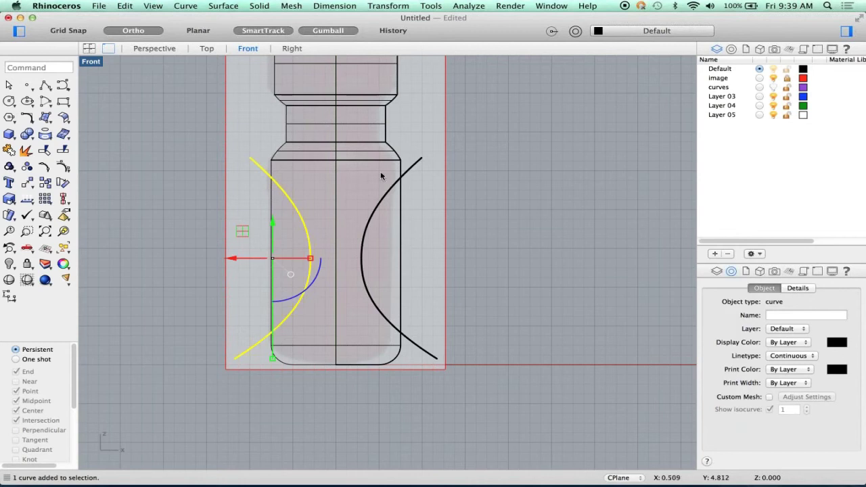
shift+click(416, 166)
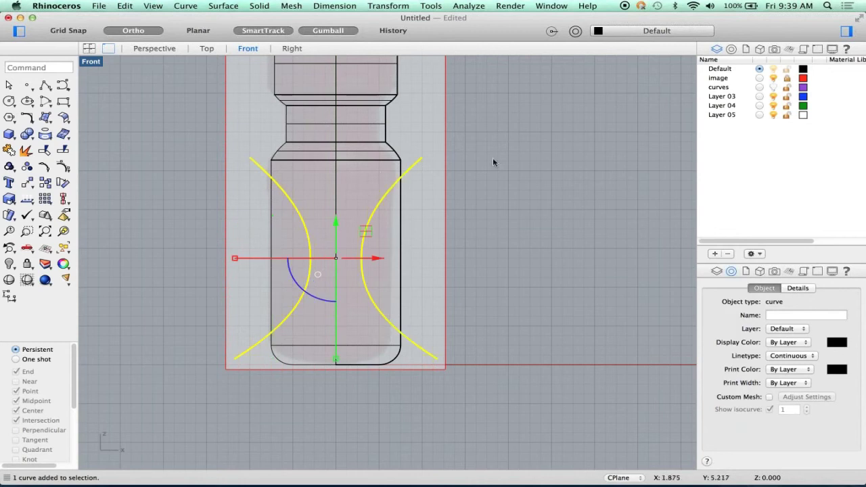
right_click(722, 92)
click(728, 200)
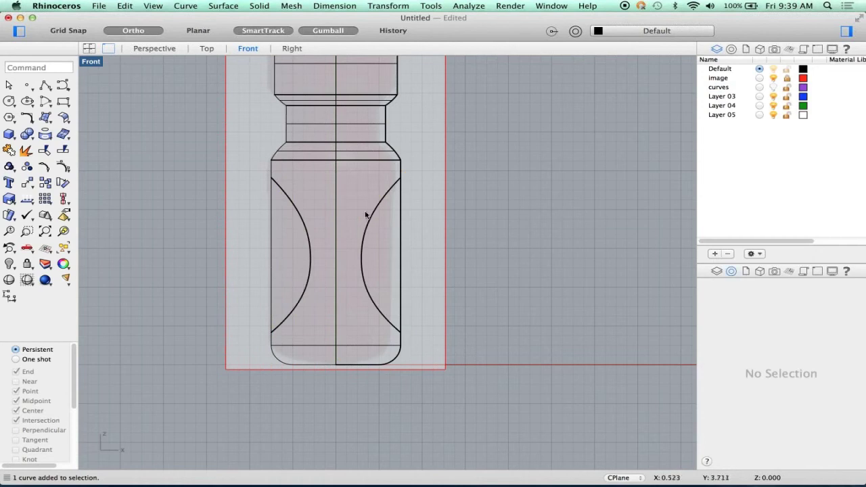
Pull the right-hand side piece out of the bottle to inspect the cut in perspective, and undo the move
click(412, 237)
drag(411, 230, 499, 220)
click(545, 293)
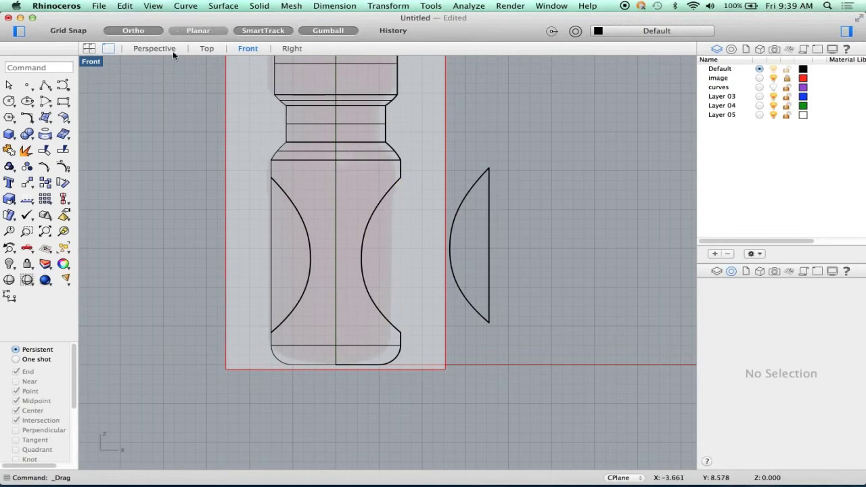
click(154, 48)
right_drag(294, 224, 476, 249)
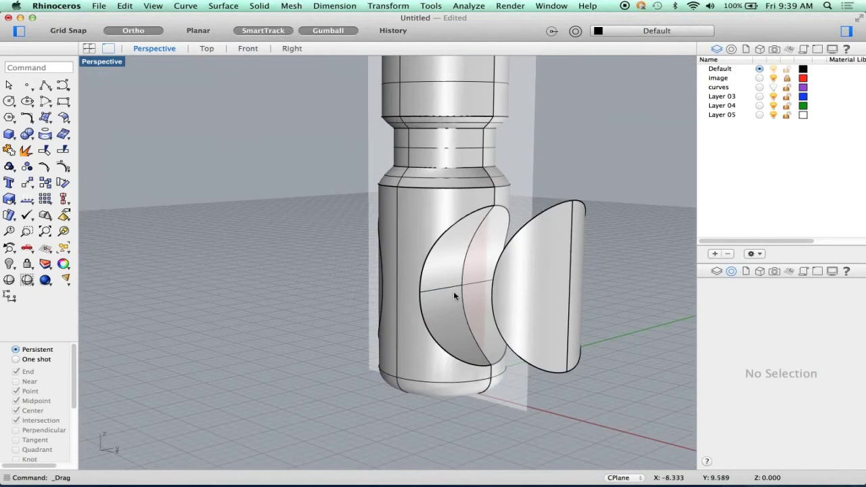
key(super+z)
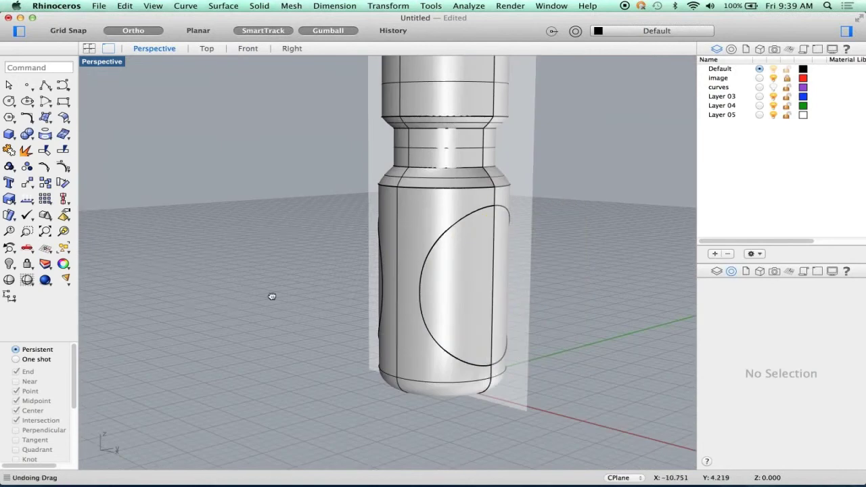
Select both side pieces in the Front view and scale them down slightly towards the bottle's centreline
click(248, 48)
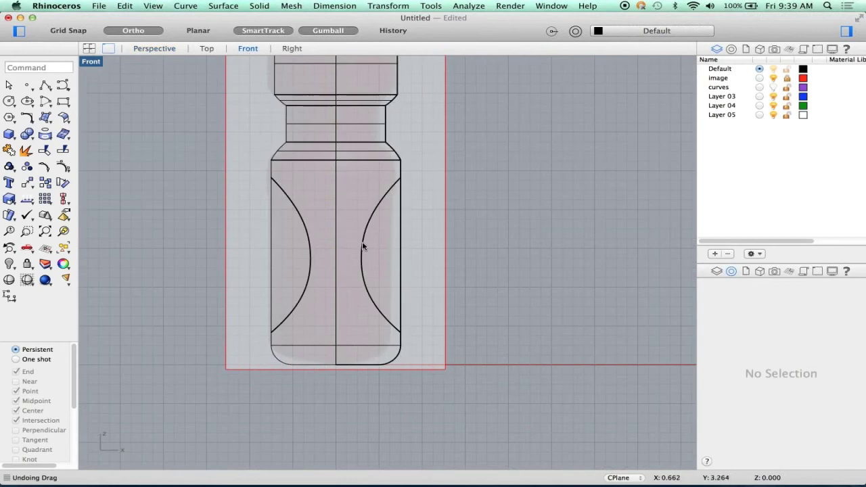
scroll(362, 246, up, 5)
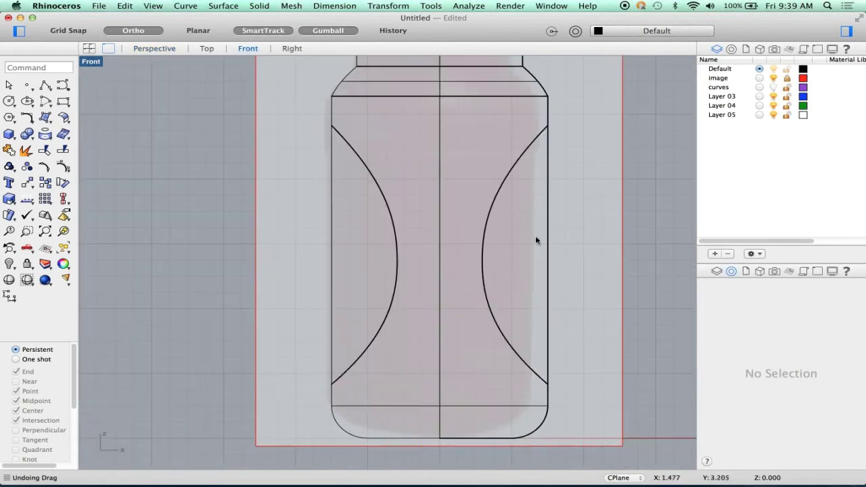
click(548, 242)
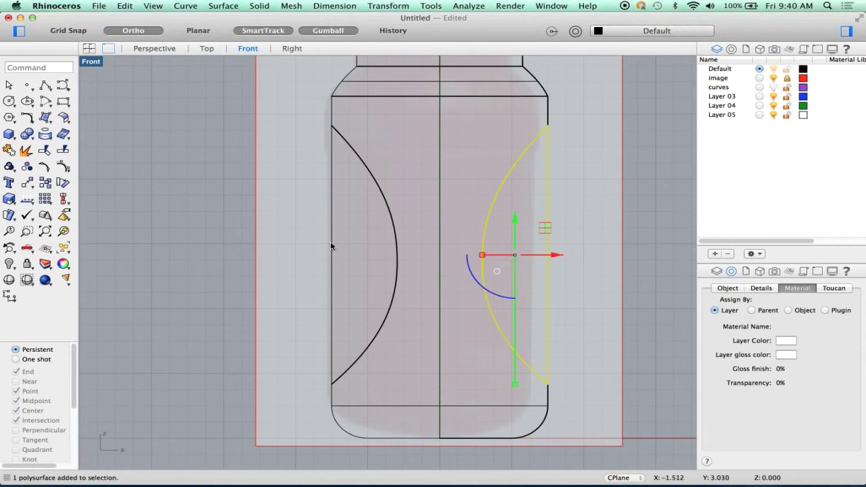
shift+click(331, 241)
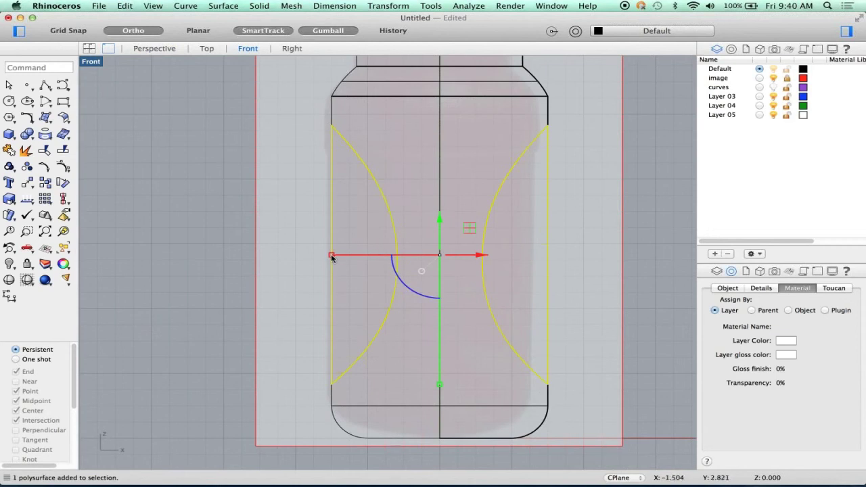
drag(332, 257, 342, 264)
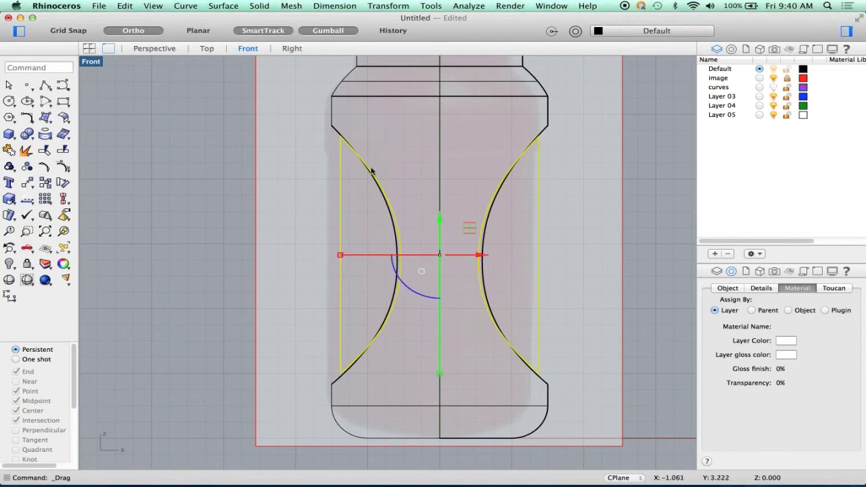
Stretch both side pieces slightly in height so their curved edges overlap the bottle body evenly, and deselect them
scroll(349, 150, up, 5)
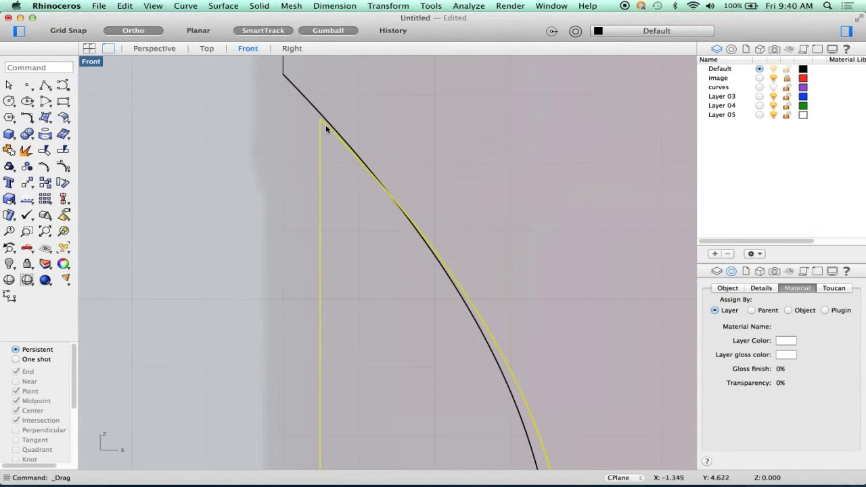
scroll(330, 137, down, 8)
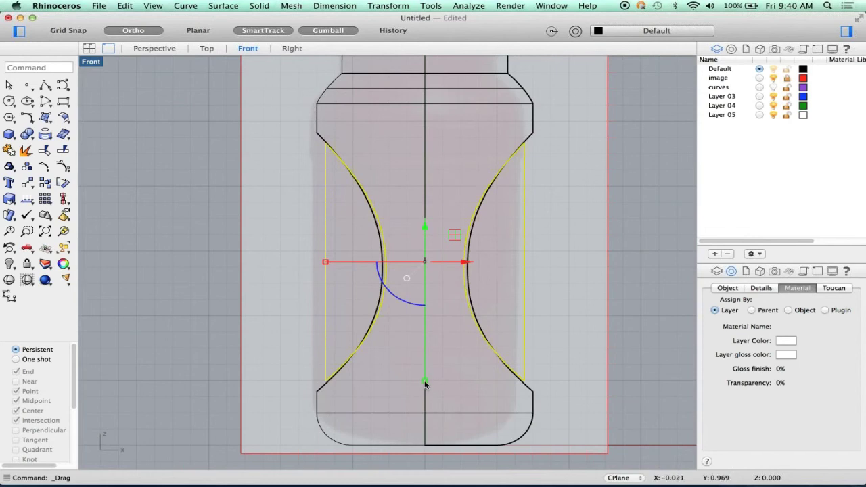
drag(425, 384, 426, 389)
click(581, 325)
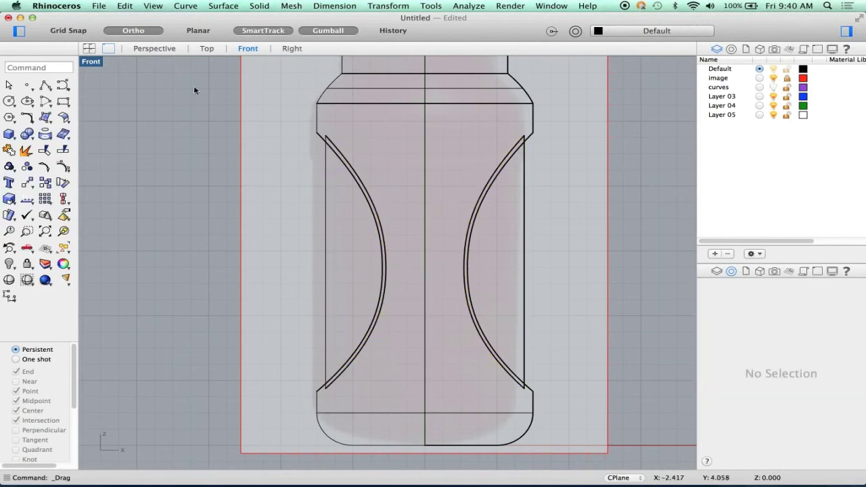
Boolean union the bottle body with both inset side pieces in perspective, and check the joined solid by selecting it
click(155, 49)
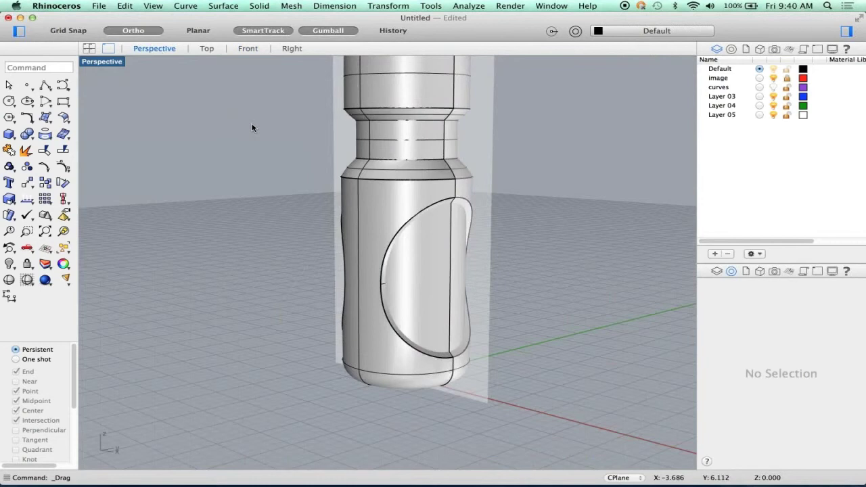
right_drag(507, 232, 228, 290)
click(223, 288)
key(Delete)
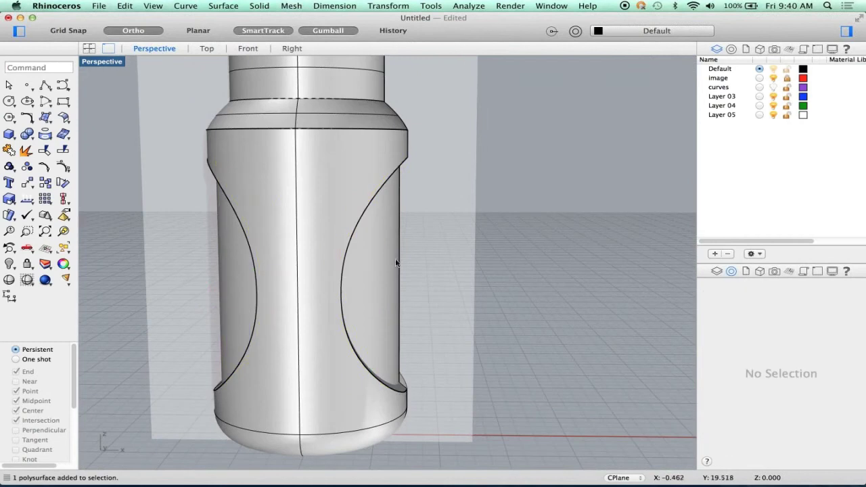
click(26, 134)
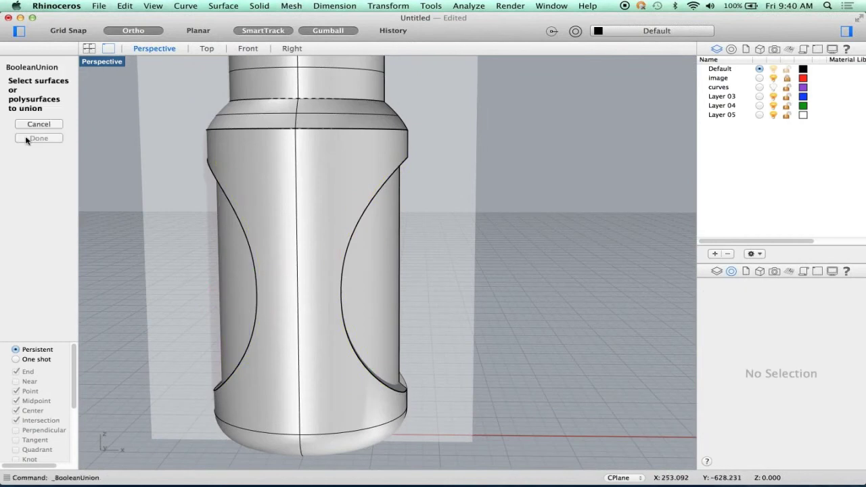
drag(454, 214, 105, 298)
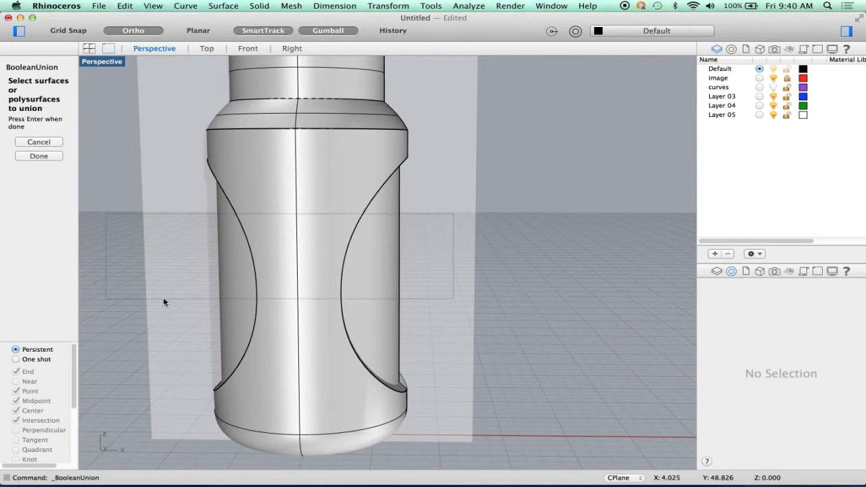
key(Return)
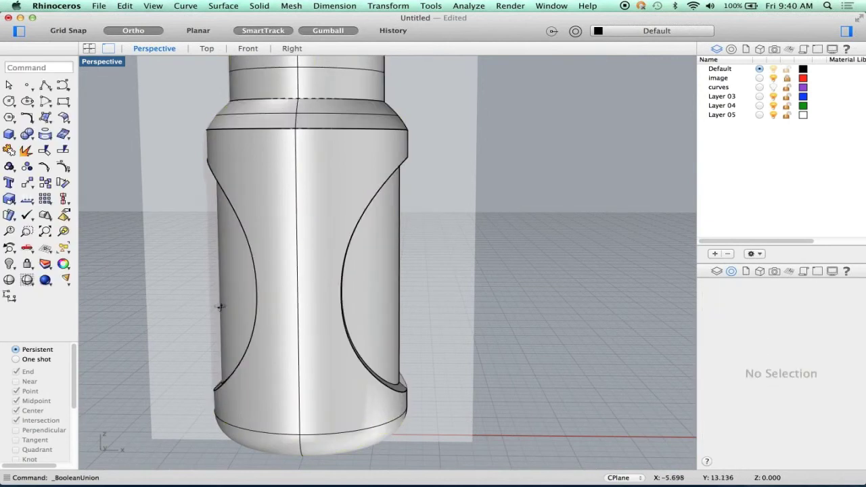
right_drag(219, 307, 242, 305)
click(242, 305)
shift+right_drag(412, 317, 535, 297)
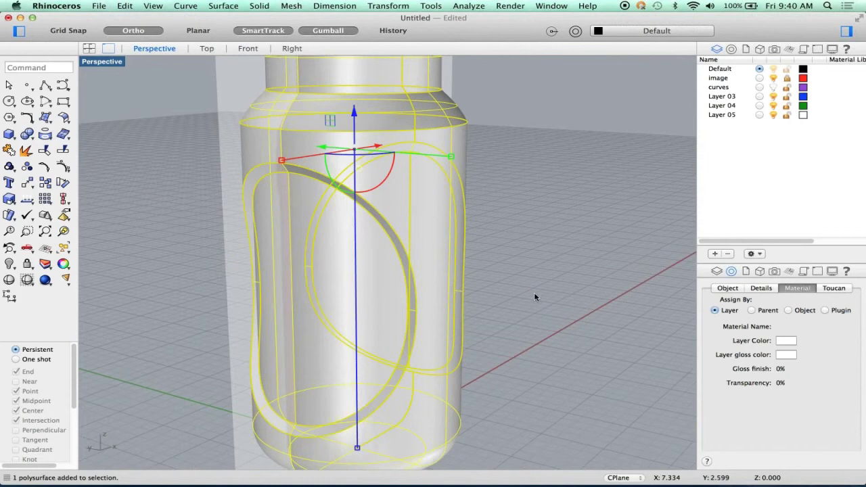
Set the perspective view to Wireframe display, clear the selection and bring the whole bottle with its top face into view
click(107, 66)
click(135, 188)
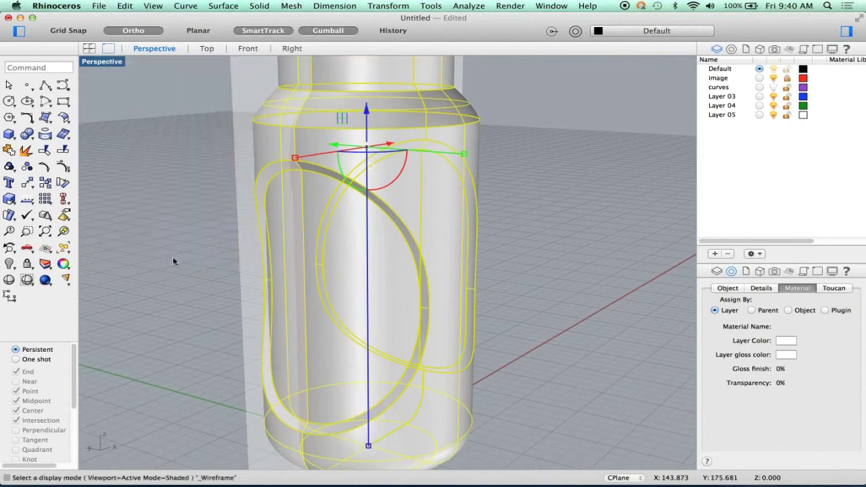
right_drag(187, 266, 293, 276)
key(Escape)
right_drag(218, 223, 216, 278)
scroll(216, 274, down, 10)
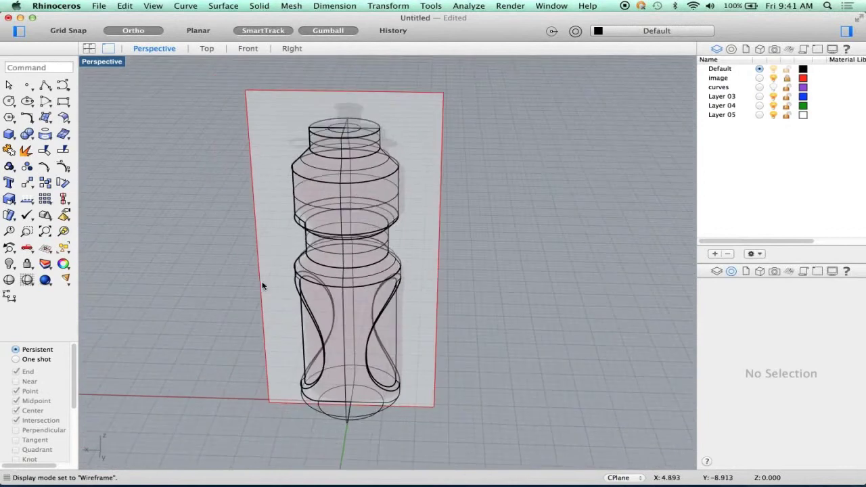
Shell the bottle with a wall thickness of 0.1, removing the flat top face of the neck
text(Shell)
key(Return)
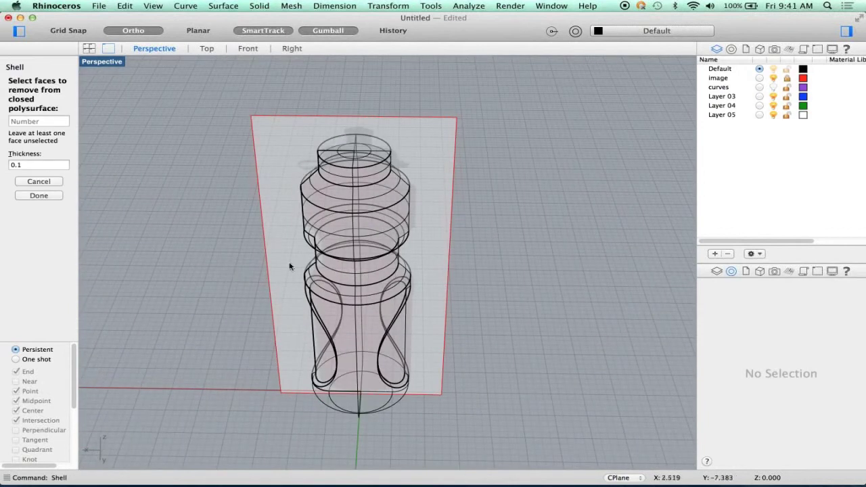
click(333, 154)
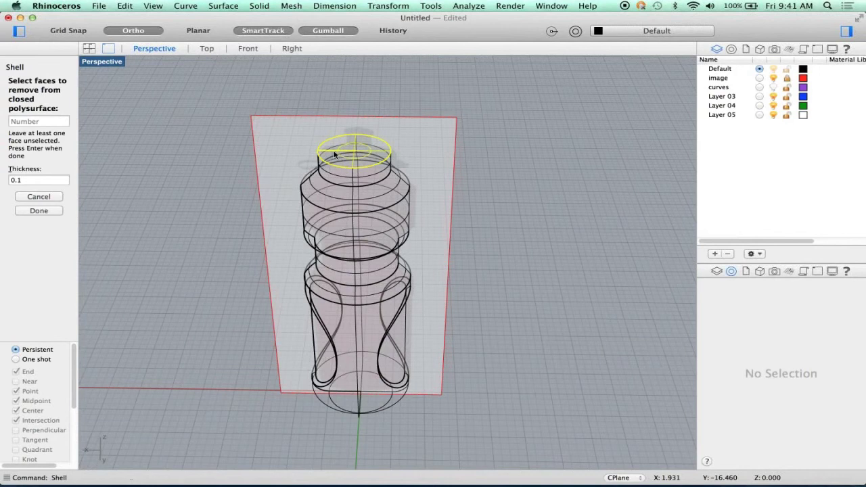
key(Return)
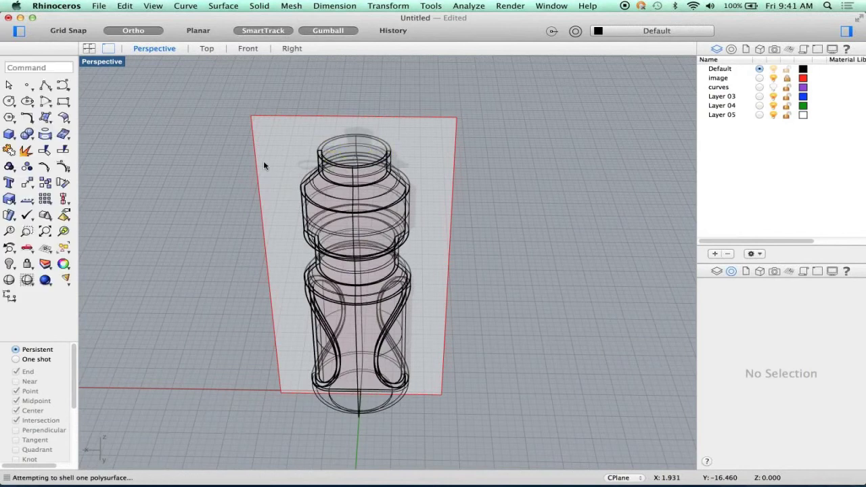
Examine the shelled bottle's inner and outer walls around the neck, body and recessed side grips
right_drag(360, 301, 178, 282)
scroll(314, 277, up, 6)
right_drag(144, 289, 519, 271)
scroll(386, 293, down, 3)
shift+right_drag(386, 294, 335, 293)
scroll(360, 232, down, 4)
shift+right_drag(360, 232, 402, 275)
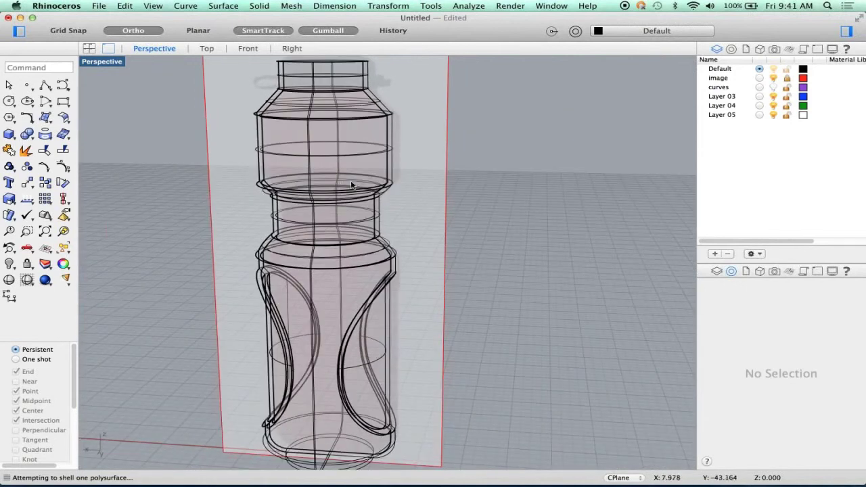
scroll(396, 297, up, 6)
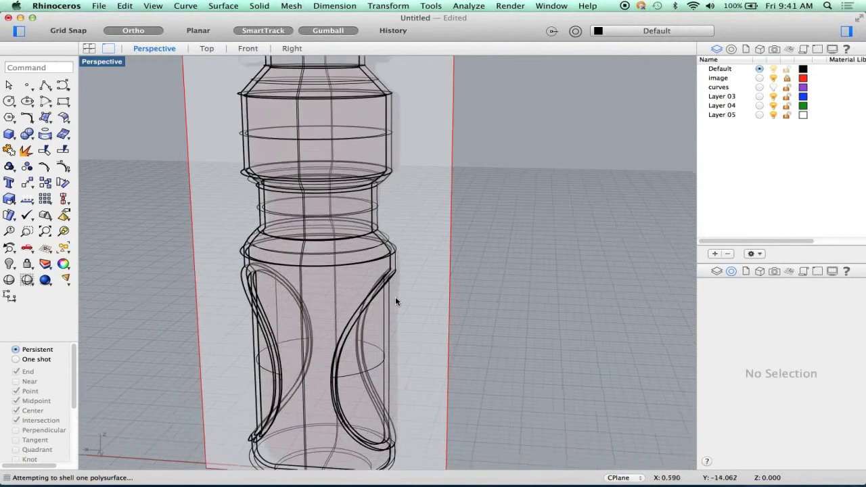
right_drag(407, 305, 284, 203)
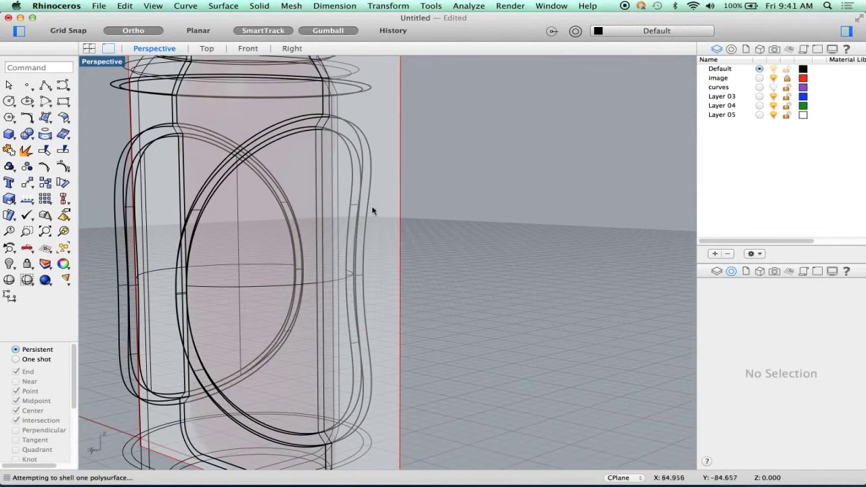
shift+right_drag(400, 217, 516, 238)
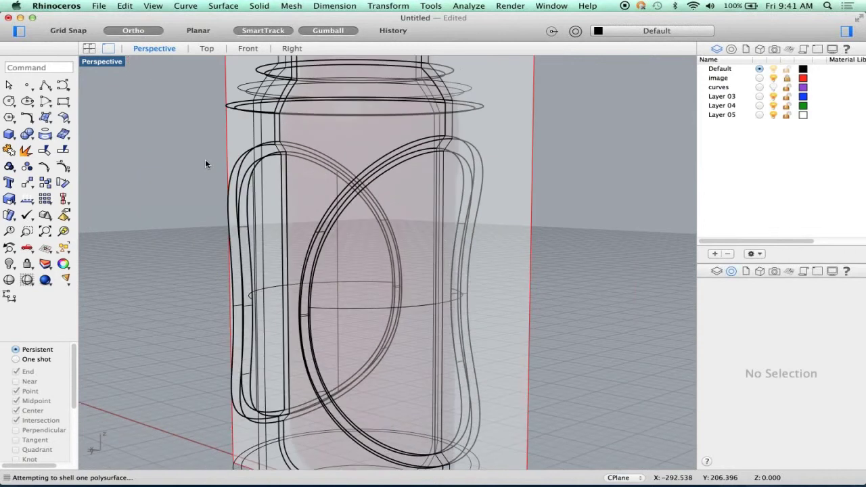
mouse_move(201, 173)
right_down()
mouse_move(226, 184)
mouse_move(246, 170)
mouse_move(201, 188)
right_up()
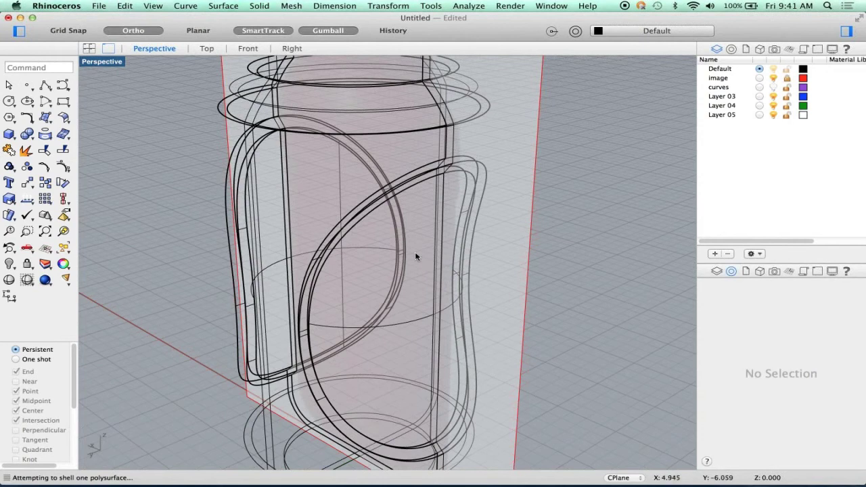
right_drag(416, 266, 396, 278)
scroll(420, 255, down, 3)
Start a variable radius fillet and switch the perspective view to Shaded display
click(30, 137)
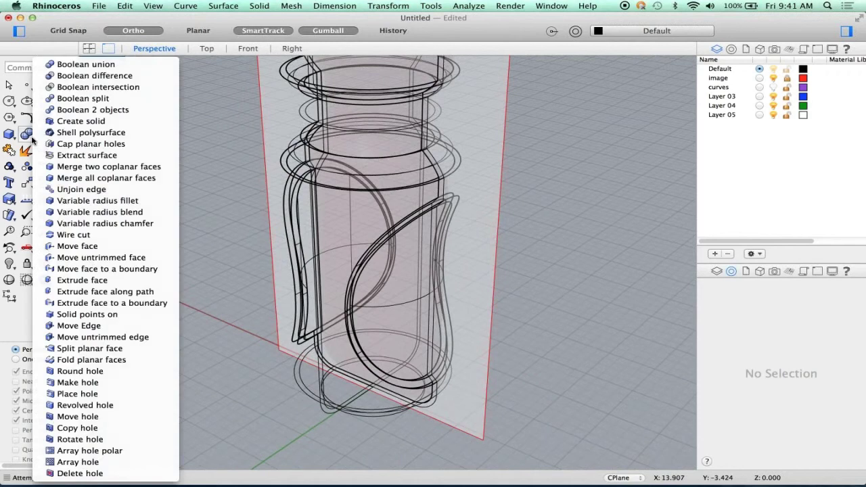
click(112, 201)
right_click(98, 60)
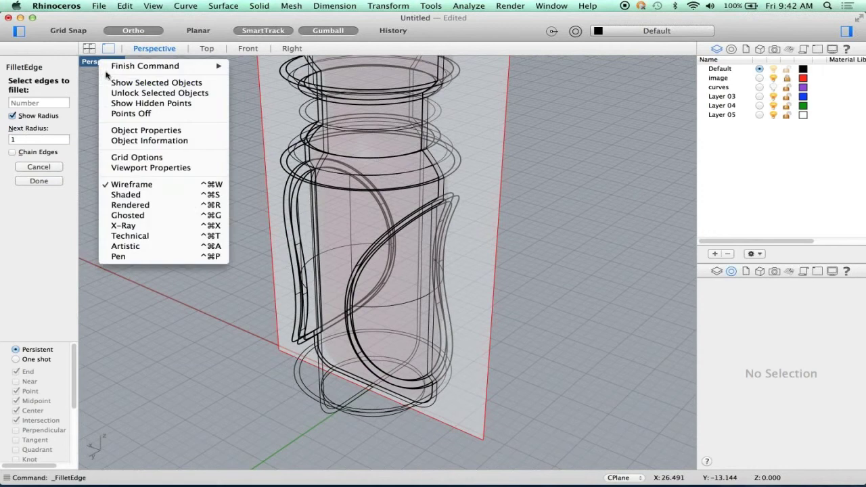
click(126, 194)
Choose the inner and outer rim edges of the first recessed side grip for the fillet
right_drag(280, 274, 263, 228)
scroll(303, 277, up, 3)
shift+right_drag(319, 321, 393, 354)
scroll(391, 330, up, 3)
click(393, 353)
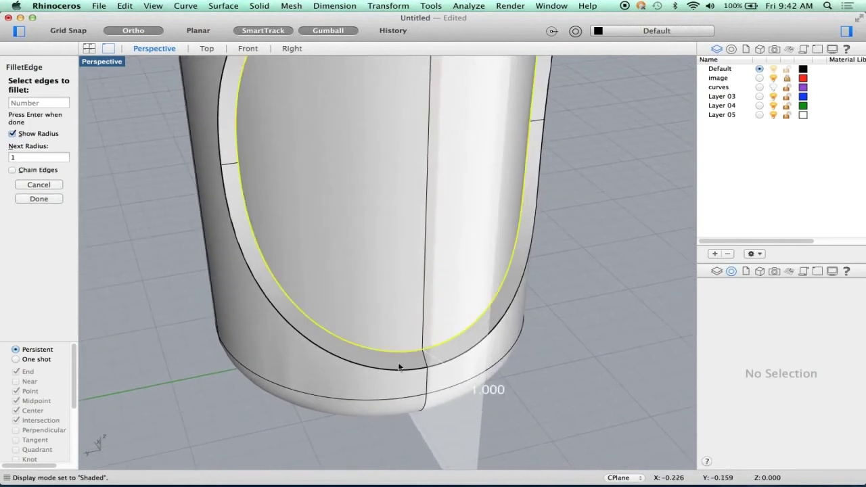
click(399, 370)
right_drag(373, 348, 423, 328)
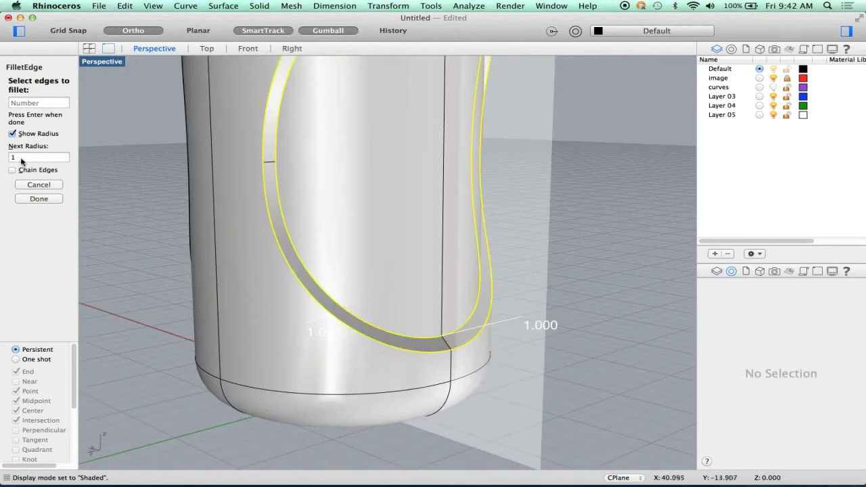
key(Return)
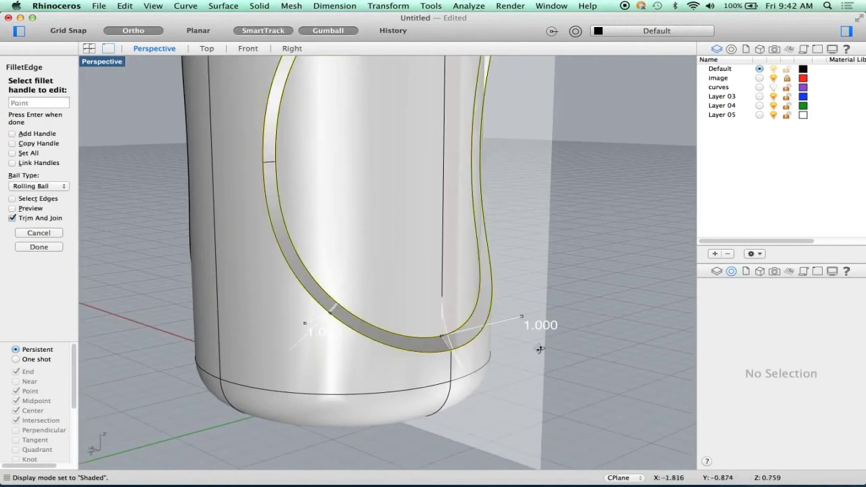
Set the fillet radius on the grip's inner rim edge to 0.1
right_drag(539, 349, 468, 371)
scroll(506, 342, up, 4)
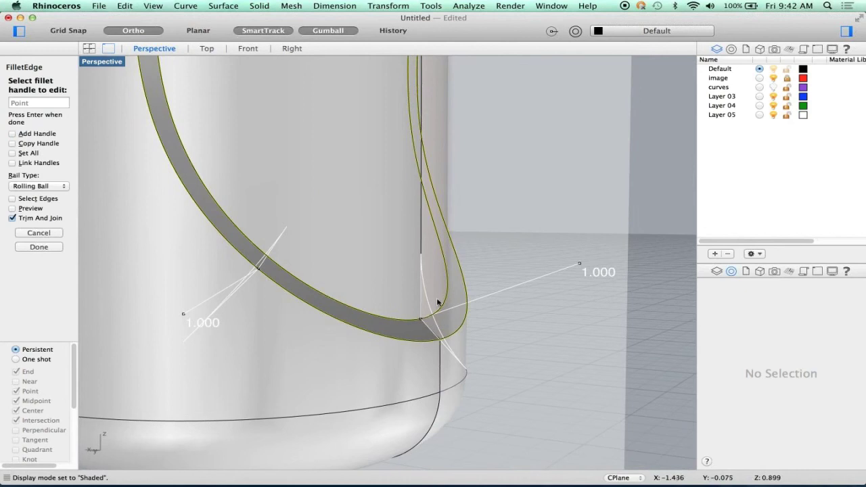
right_drag(448, 347, 440, 342)
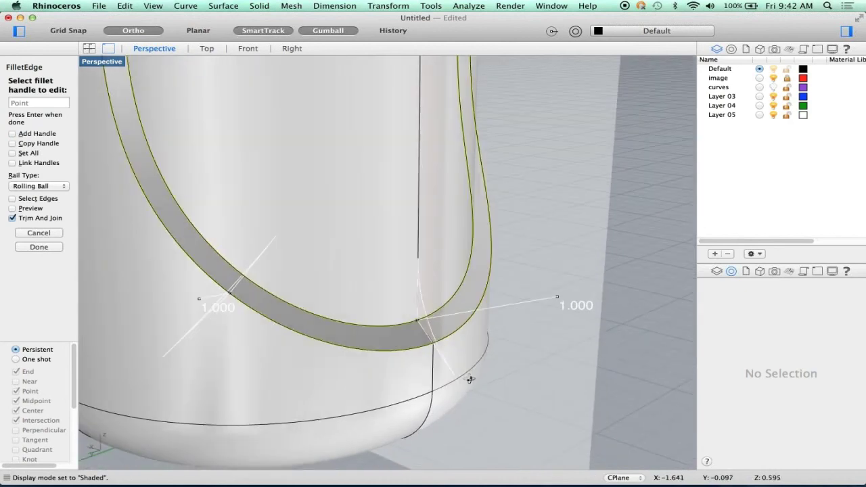
right_drag(469, 378, 545, 312)
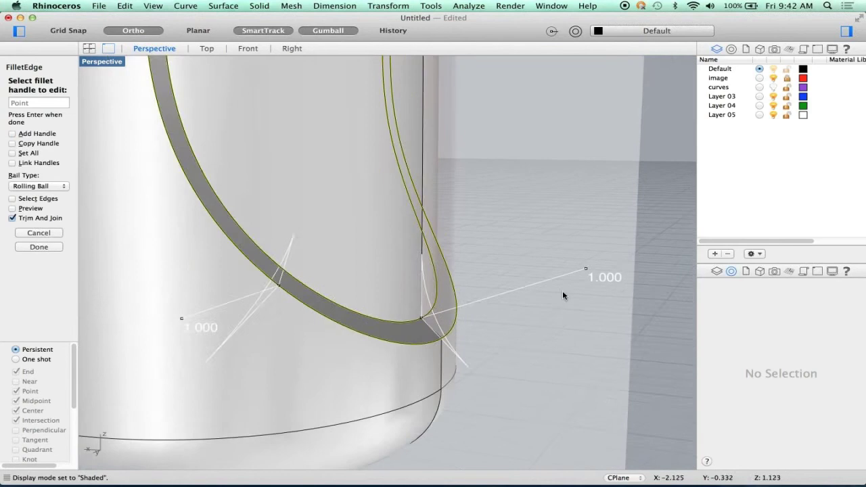
scroll(575, 284, up, 3)
click(594, 261)
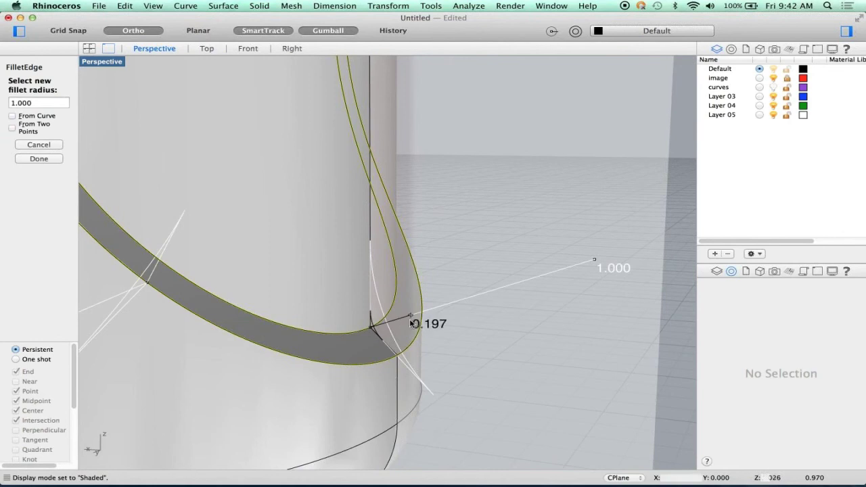
scroll(404, 325, up, 4)
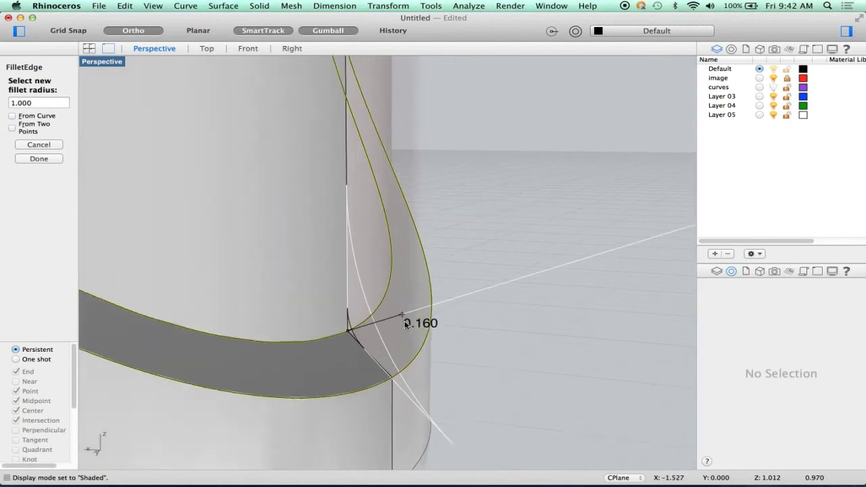
scroll(405, 324, up, 2)
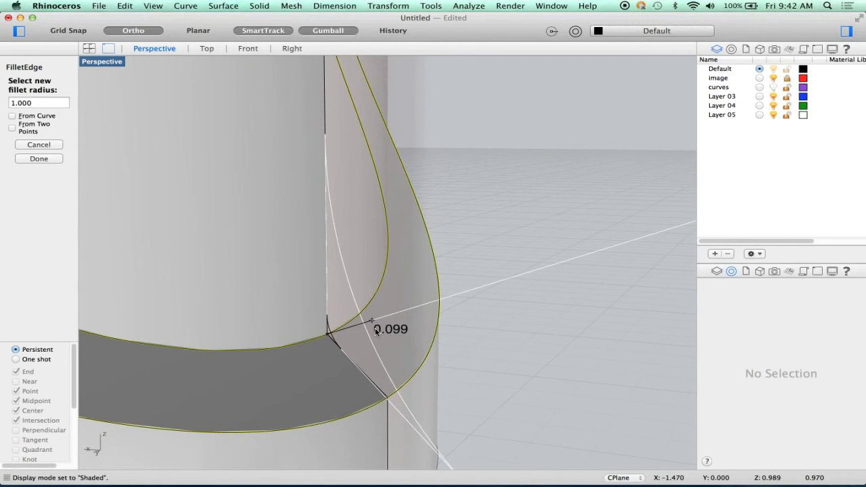
text(.1)
key(Return)
Set the fillet radius on the grip's outer rim edge to 0.1
right_drag(385, 329, 515, 342)
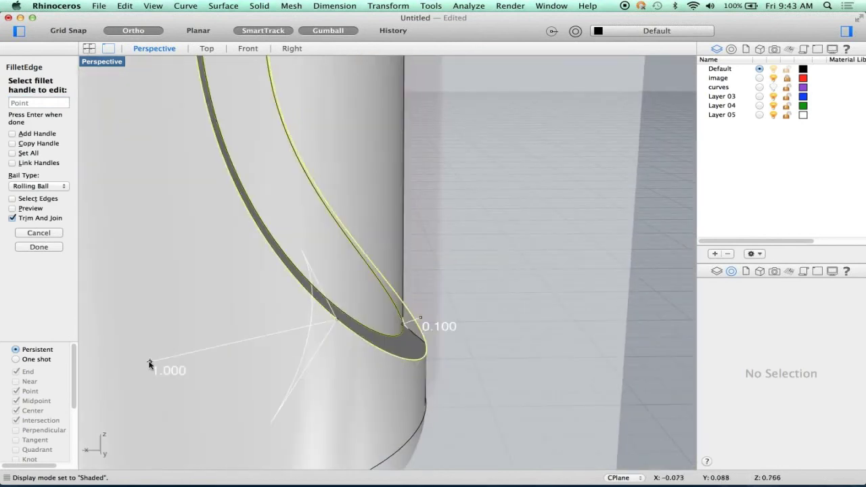
click(151, 362)
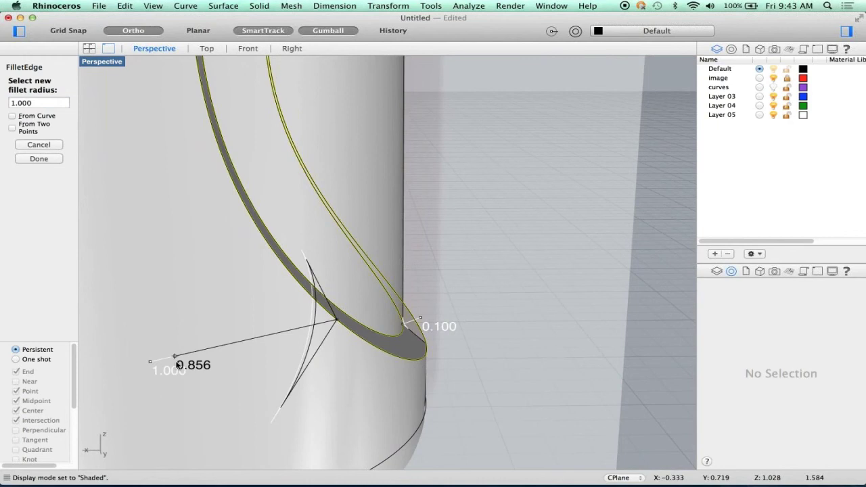
text(.1)
key(Return)
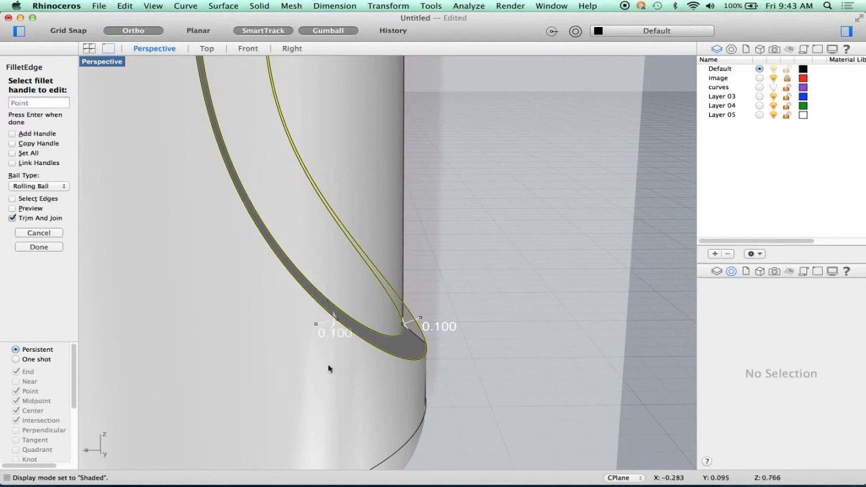
Preview the fillets on both rim edges of the first grip and apply them
right_drag(525, 352, 215, 221)
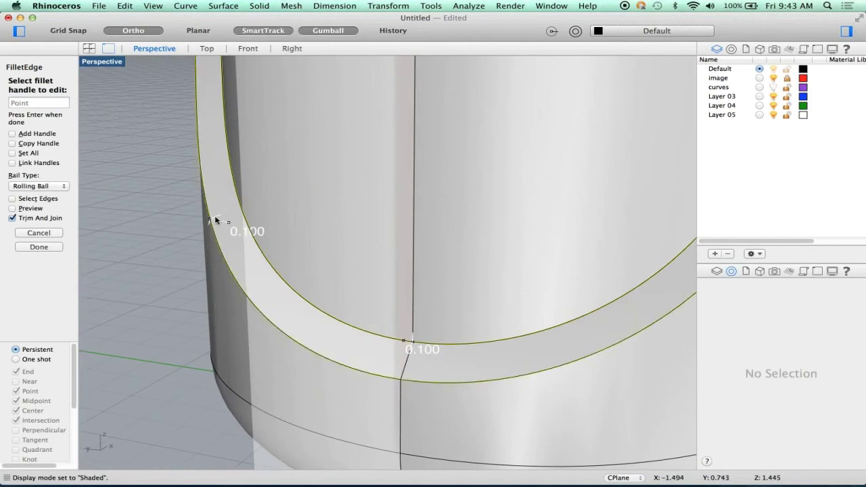
click(12, 208)
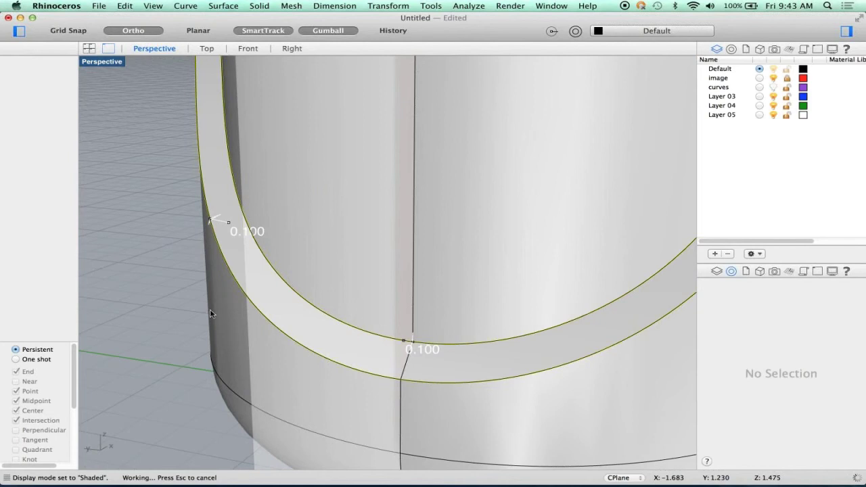
right_drag(205, 326, 388, 363)
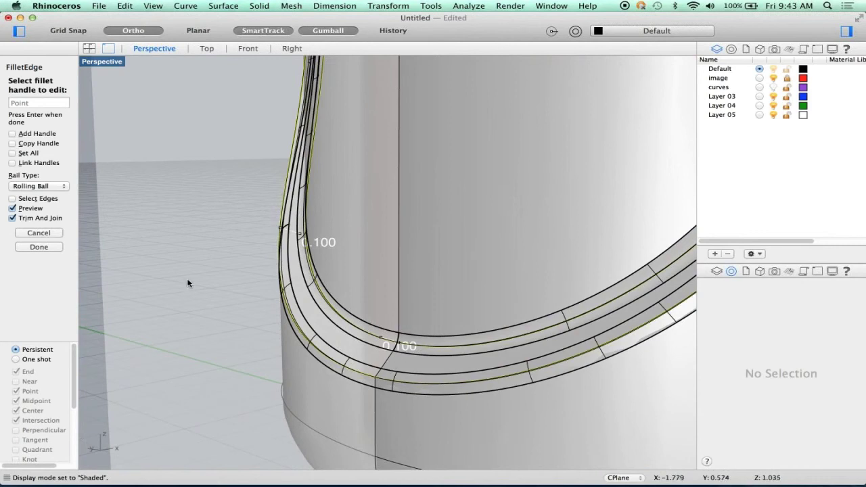
click(50, 248)
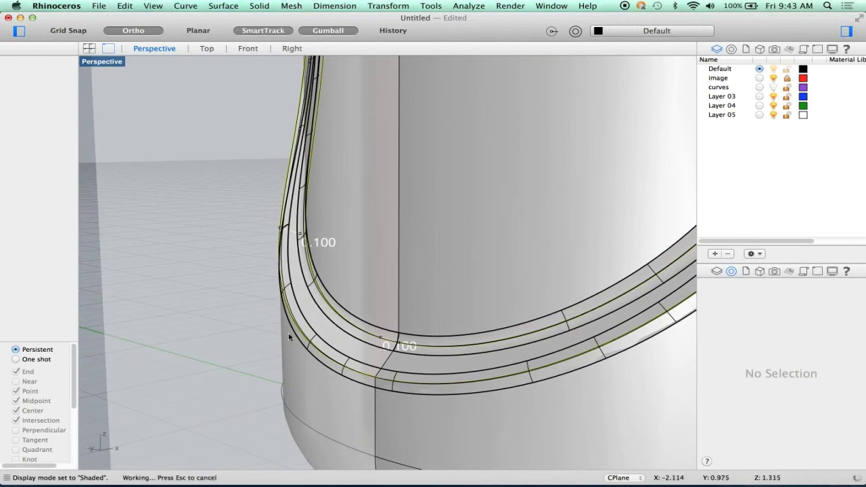
right_drag(254, 347, 561, 270)
right_click(562, 270)
mouse_move(575, 275)
click(433, 277)
click(417, 297)
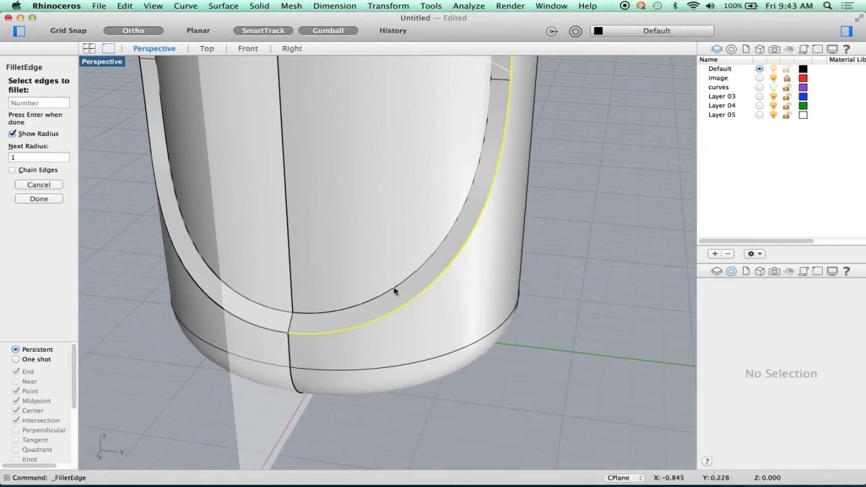
click(366, 300)
click(274, 322)
click(271, 325)
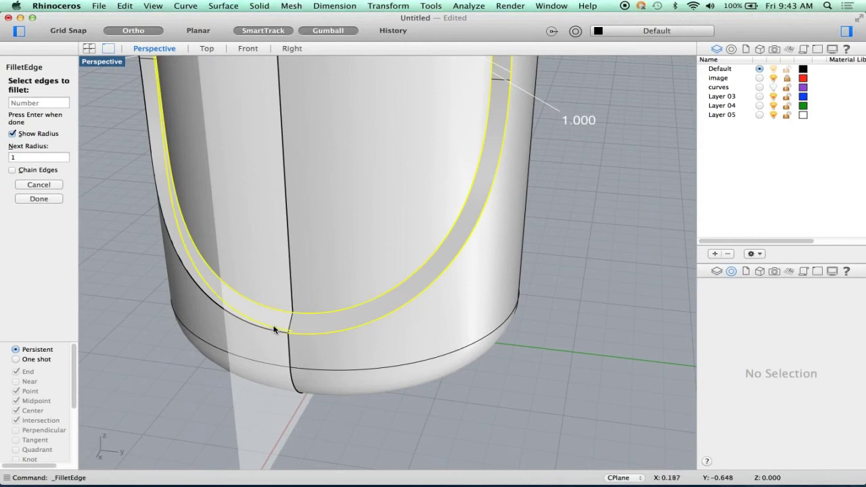
key(Return)
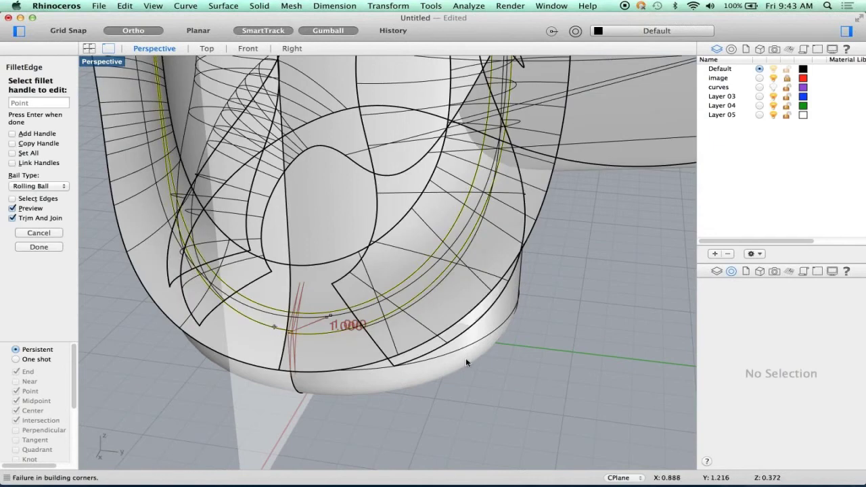
key(Escape)
Start a variable radius fillet on the opposite side grip, choosing all inner and outer rim edge segments
right_click(544, 332)
click(627, 290)
click(282, 313)
click(285, 314)
click(278, 333)
click(322, 330)
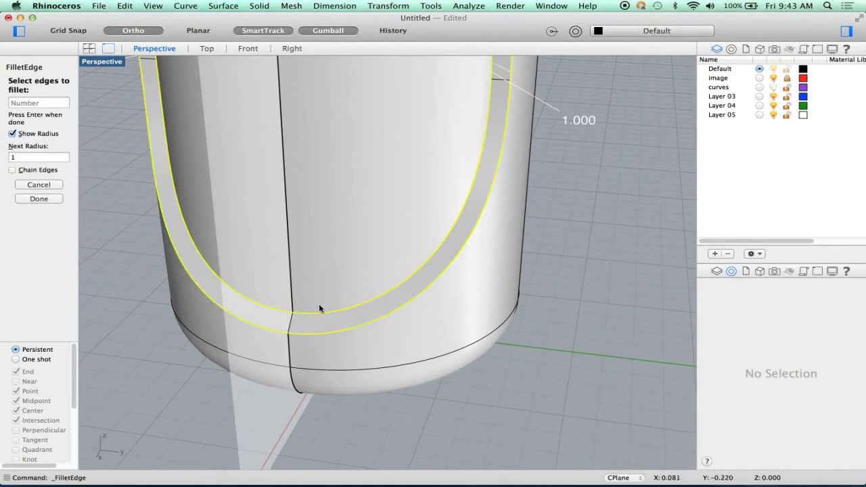
scroll(331, 312, down, 6)
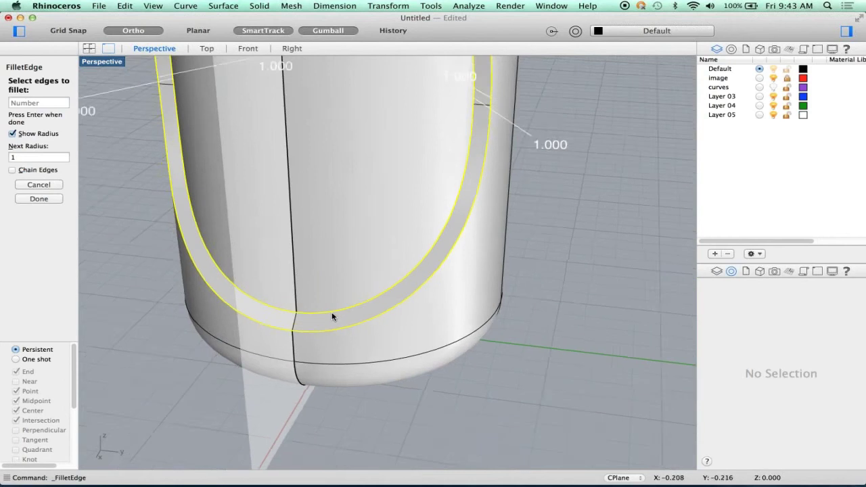
right_drag(448, 342, 427, 281)
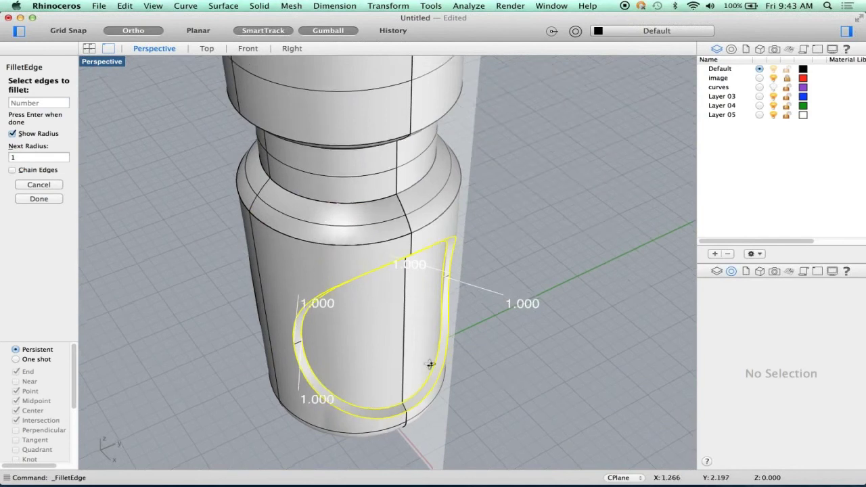
right_drag(431, 365, 474, 358)
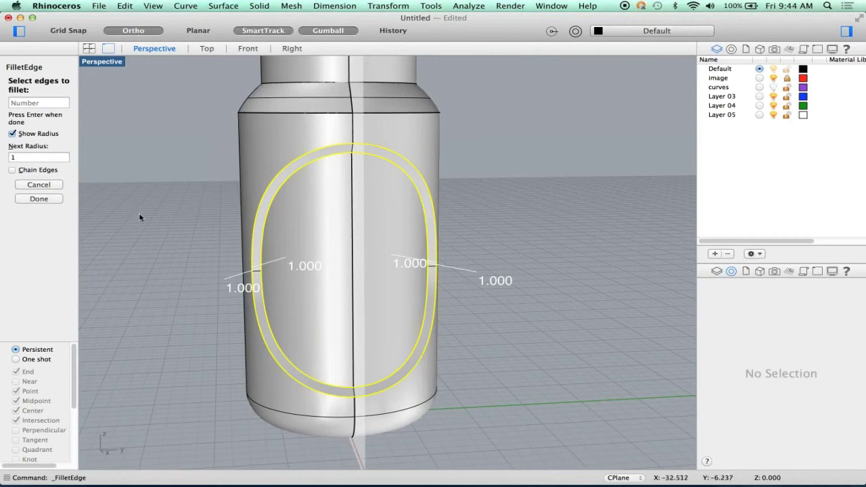
right_drag(506, 318, 465, 345)
scroll(455, 321, up, 3)
key(Return)
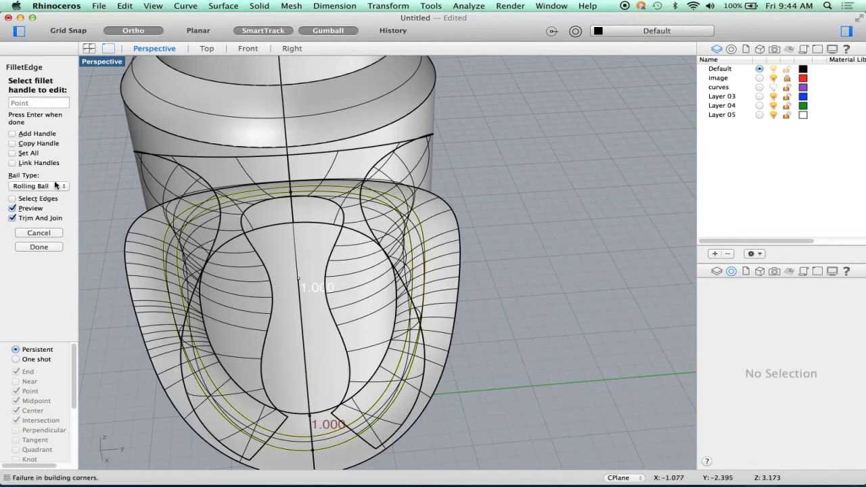
Set the radius of all fillet handles on the opposite grip to 0.1 and apply the fillet
right_drag(477, 331, 498, 324)
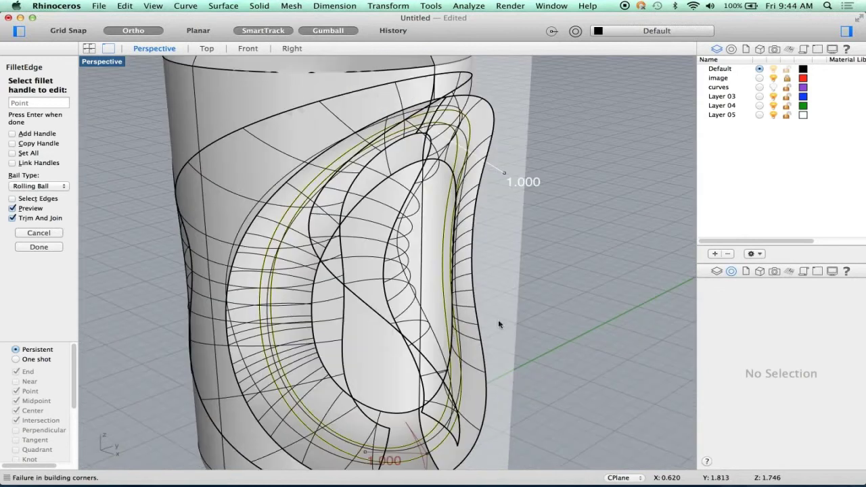
click(25, 154)
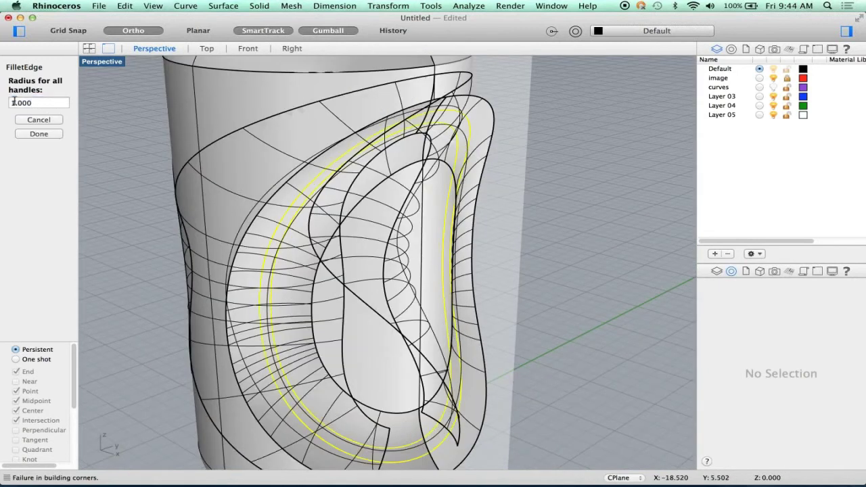
text(.)
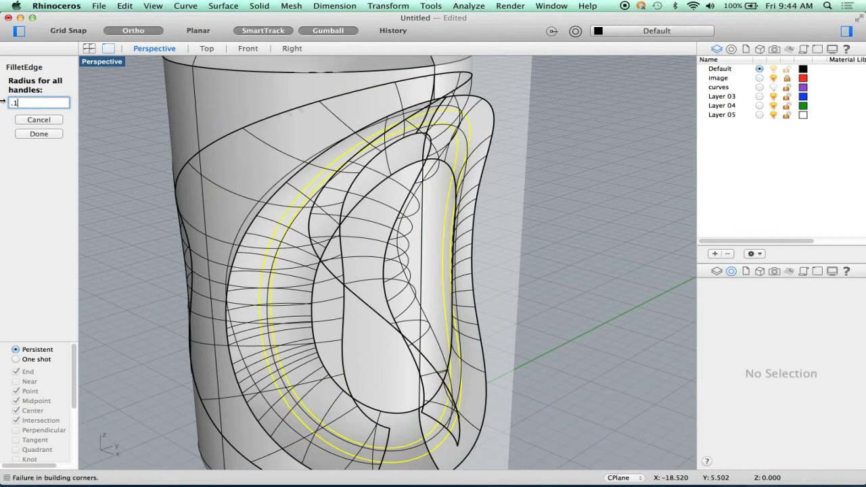
text(1)
key(Return)
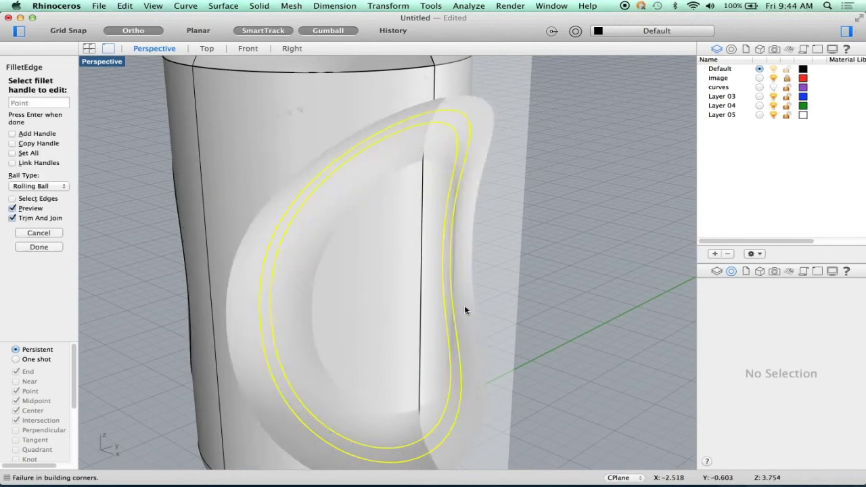
right_drag(547, 316, 539, 306)
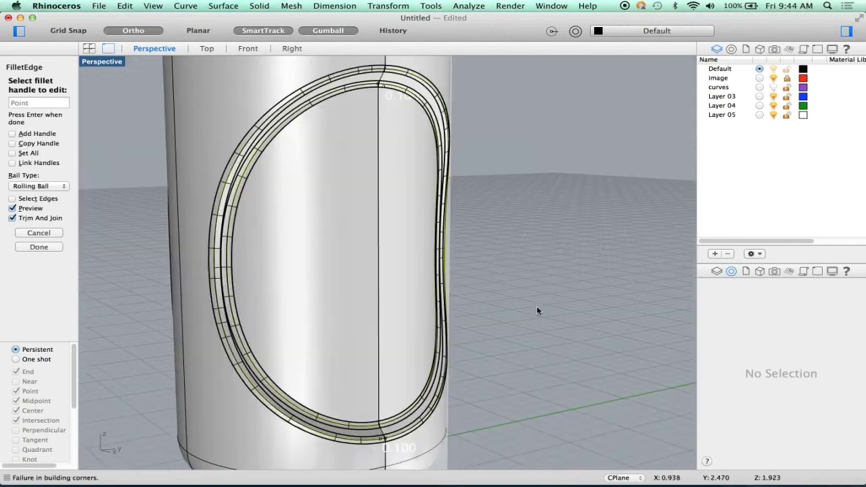
key(Return)
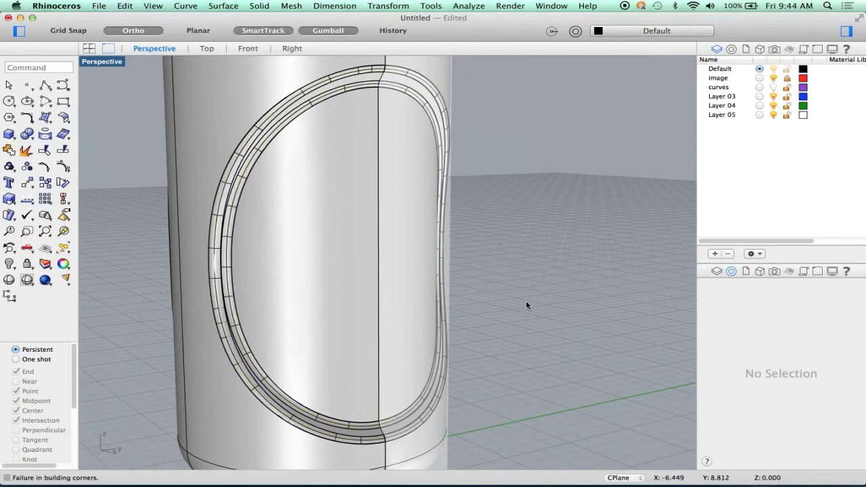
Examine the filleted rim edges of the opposite side grip up close and from around the bottle
scroll(527, 305, down, 1)
scroll(529, 303, down, 1)
right_drag(529, 304, 492, 309)
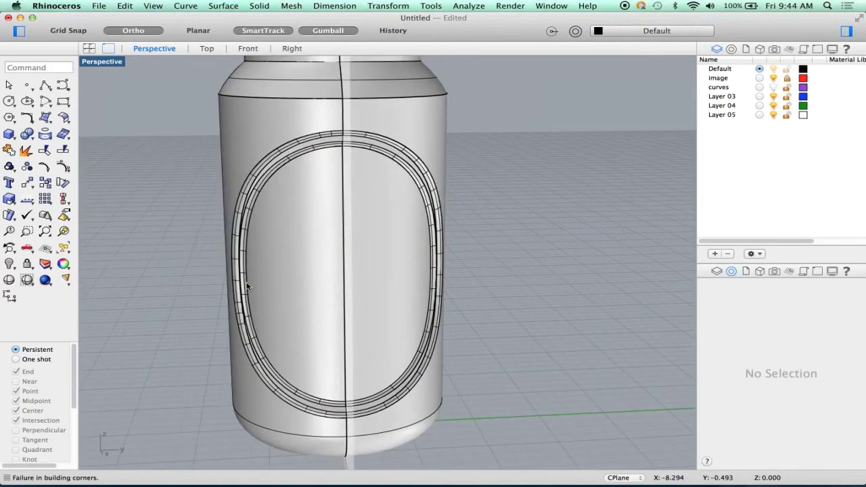
scroll(247, 288, up, 5)
scroll(225, 281, up, 8)
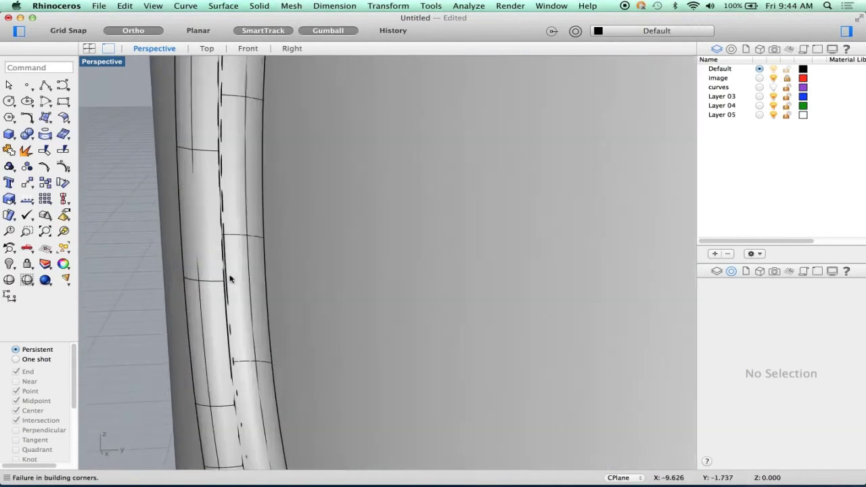
scroll(229, 269, down, 10)
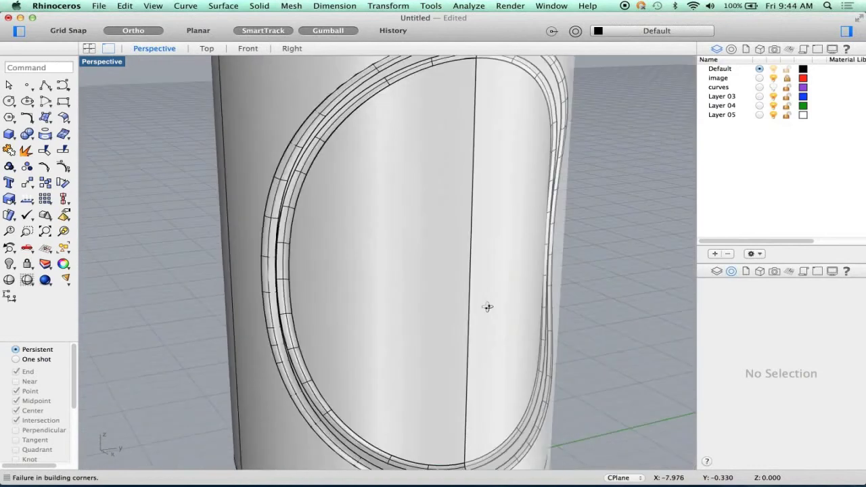
Inspect the filleted grip rim up close and undo the last edge fillets on the side grips
mouse_move(487, 306)
right_down()
mouse_move(507, 313)
mouse_move(473, 301)
right_up()
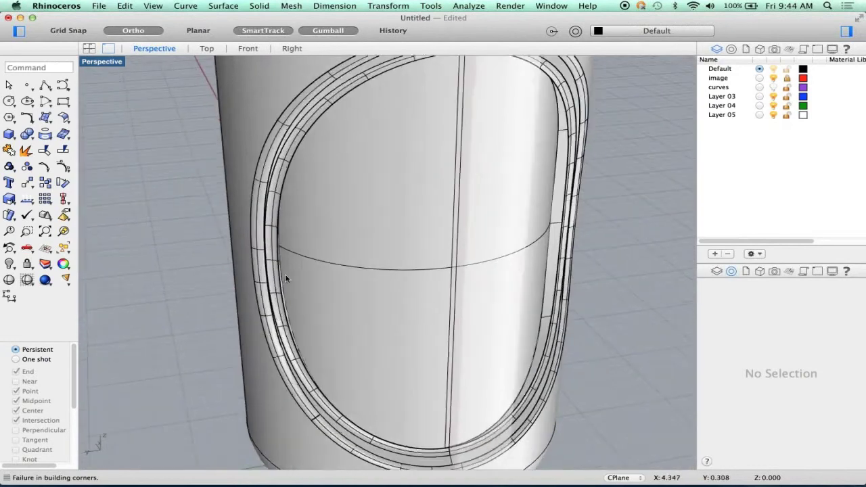
scroll(289, 278, up, 8)
scroll(250, 228, up, 6)
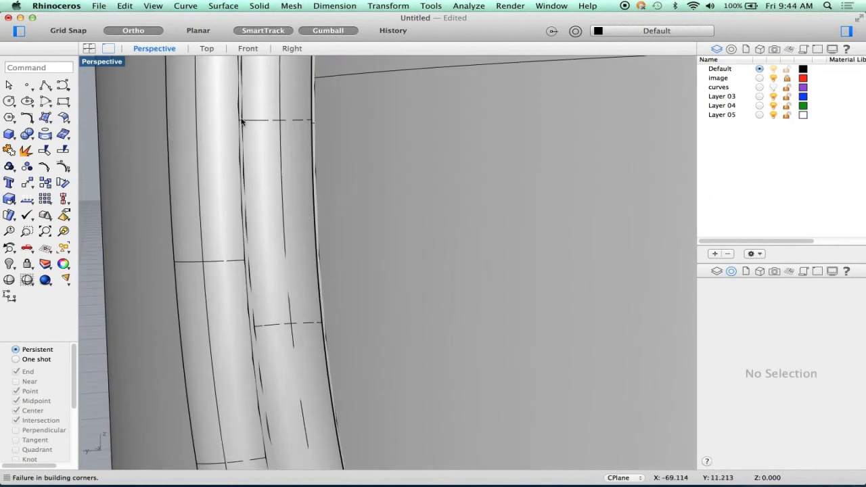
scroll(249, 123, up, 3)
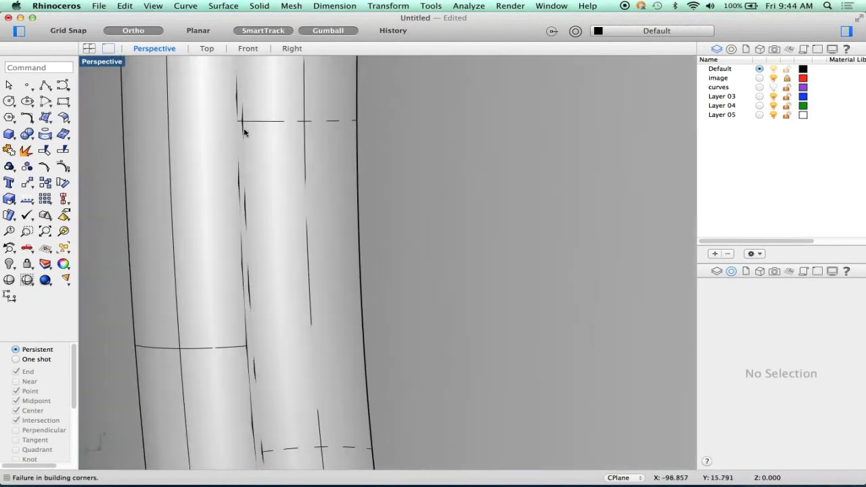
scroll(243, 128, down, 5)
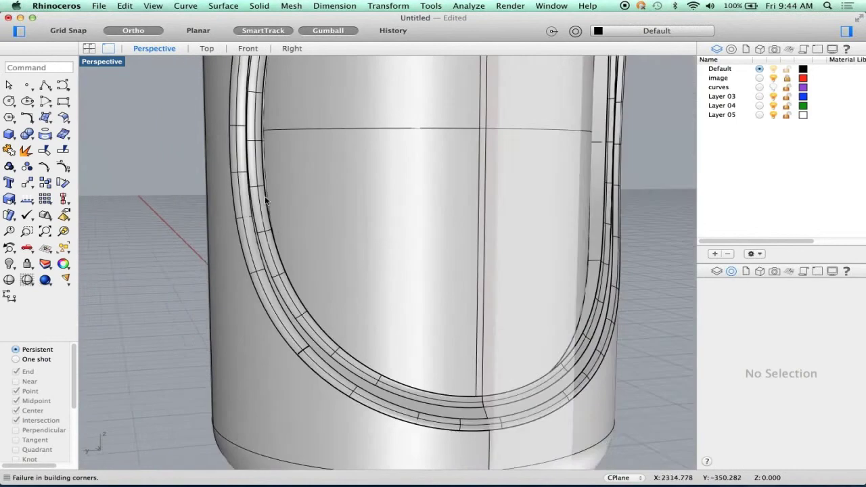
scroll(265, 200, down, 1)
key(super+z)
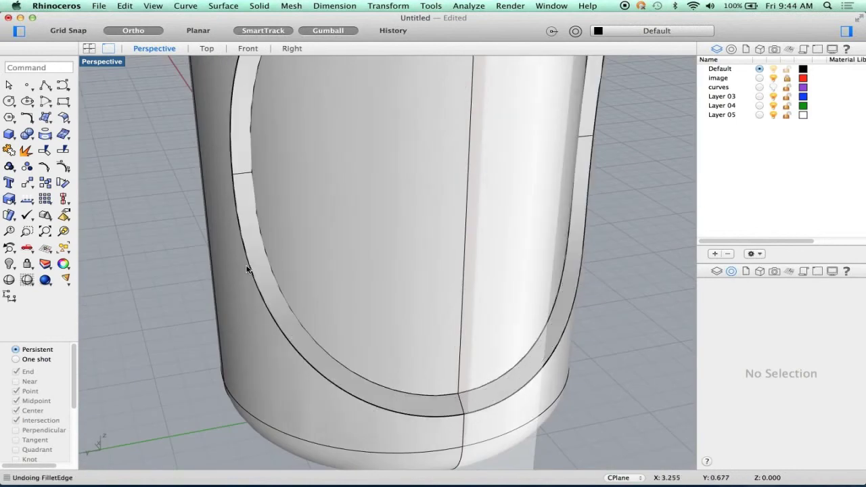
Start a variable radius fillet with a radius of 0.075 and select all inner and outer rim edge segments of one side grip
scroll(247, 269, down, 2)
right_drag(229, 282, 370, 244)
right_click(690, 272)
mouse_move(705, 278)
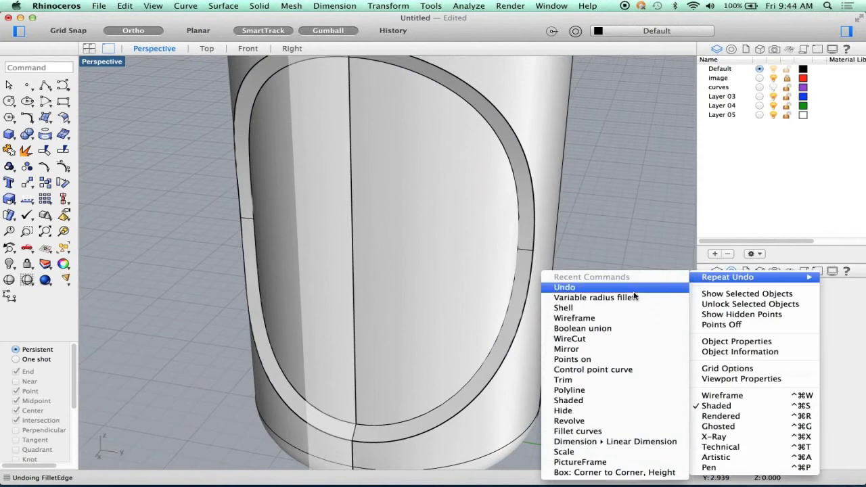
click(634, 296)
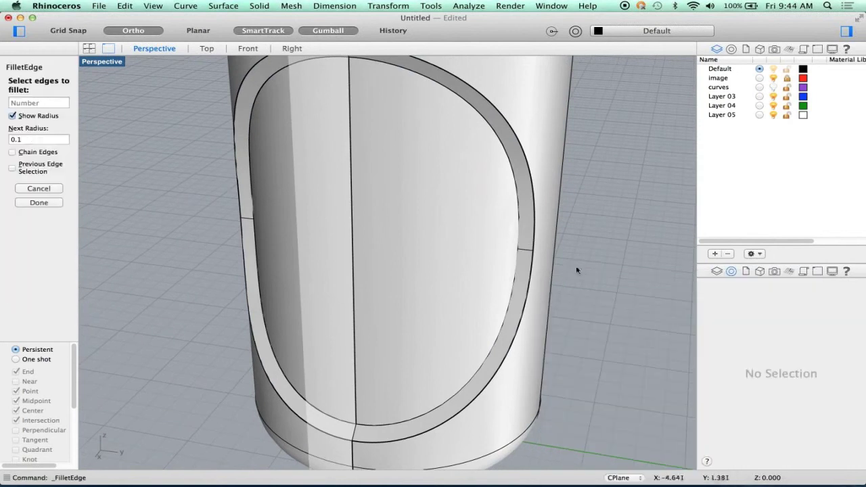
double_click(27, 140)
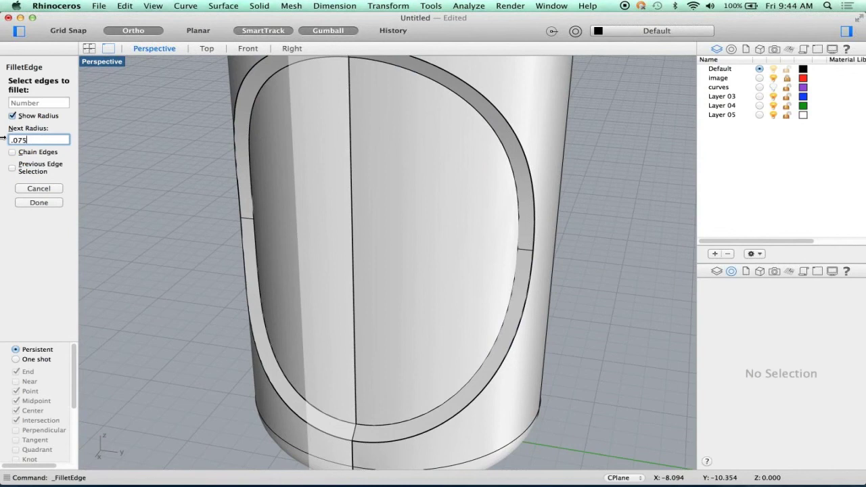
key(Return)
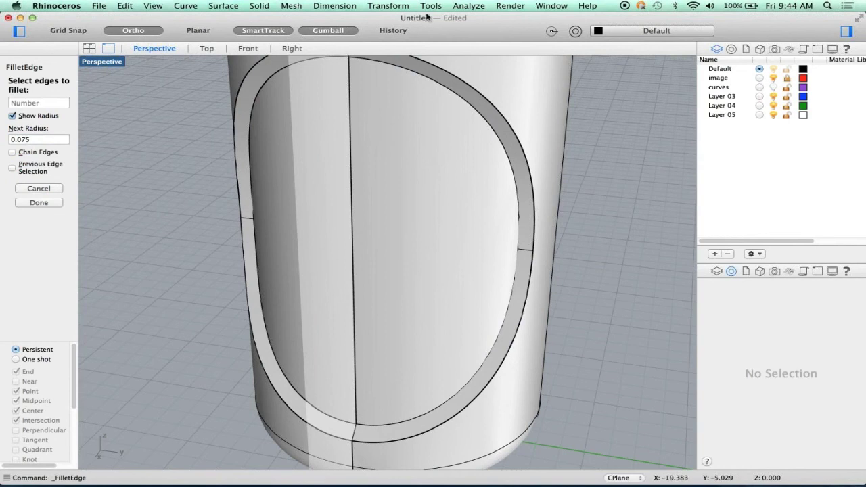
click(498, 113)
click(484, 121)
click(264, 91)
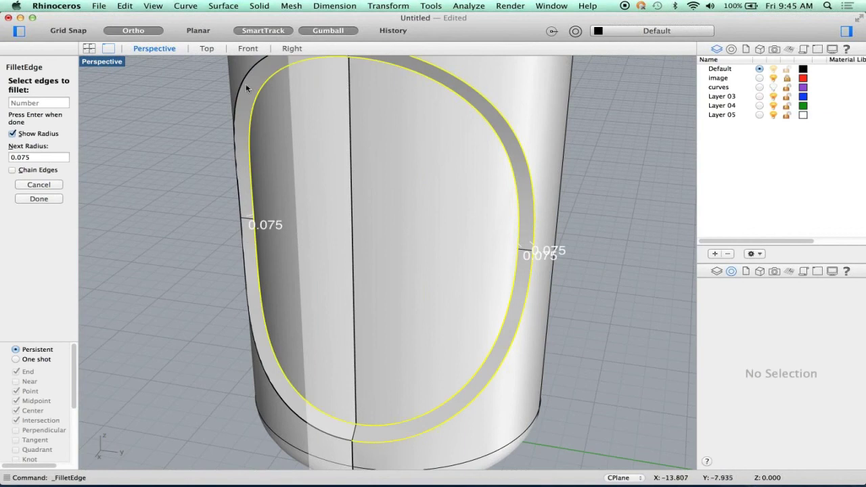
click(243, 82)
right_click(777, 408)
click(561, 421)
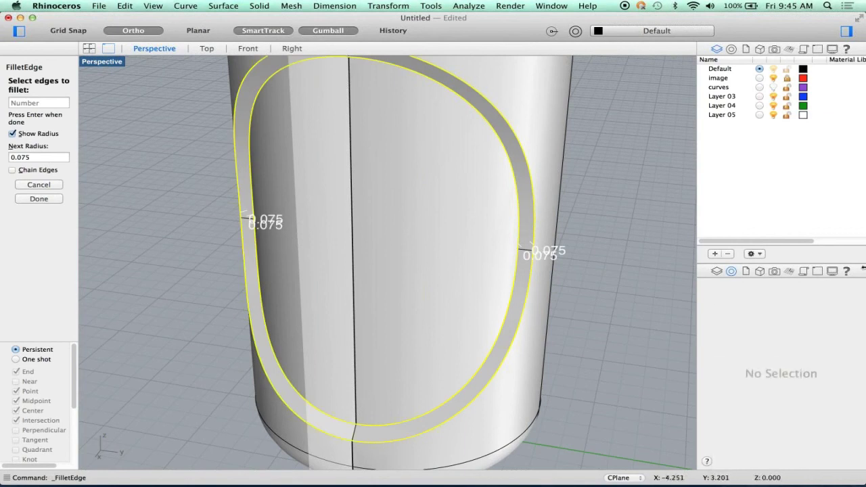
Add the inner and outer rim edges of the opposite grip to the fillet, check the preview on both grips and apply it
right_drag(590, 262, 260, 290)
click(260, 289)
click(249, 305)
key(Return)
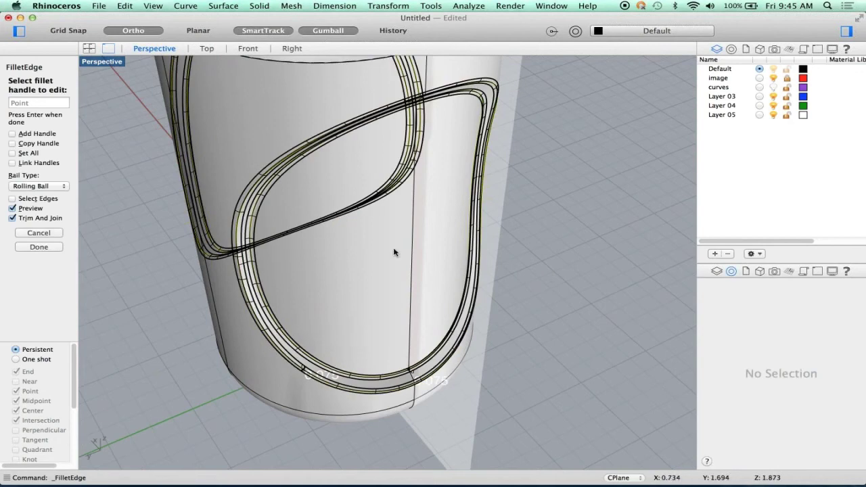
scroll(243, 247, up, 6)
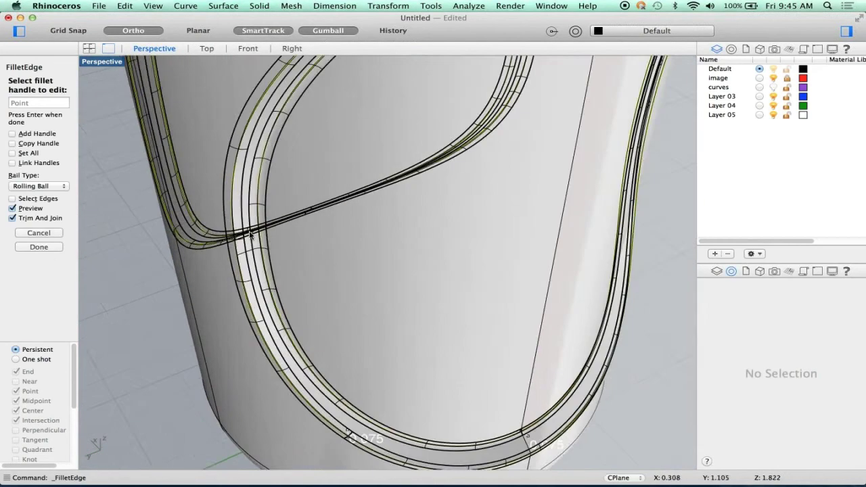
scroll(249, 232, up, 2)
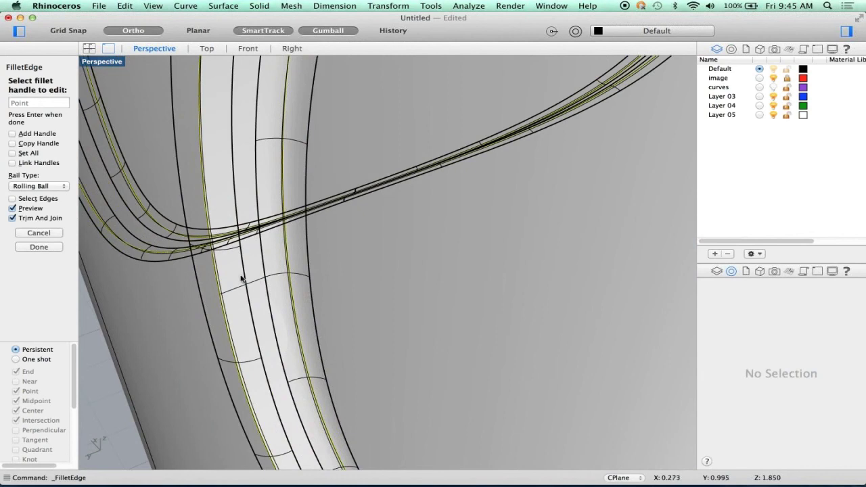
scroll(257, 289, down, 10)
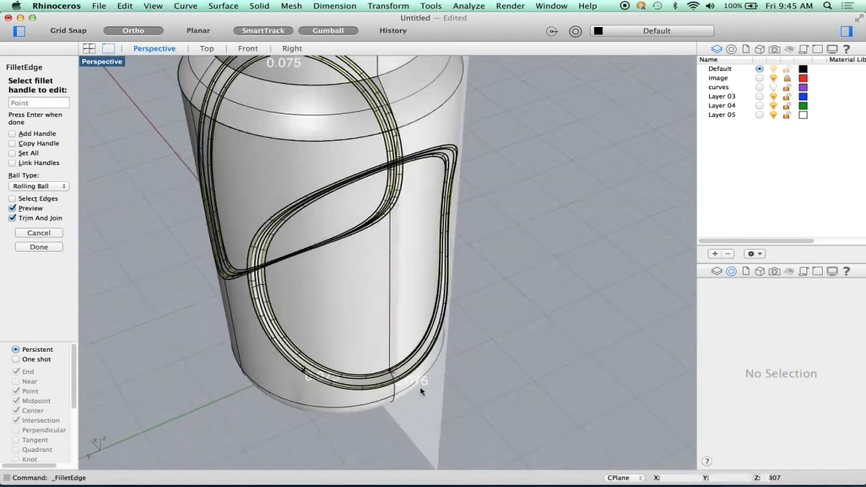
right_drag(420, 391, 518, 399)
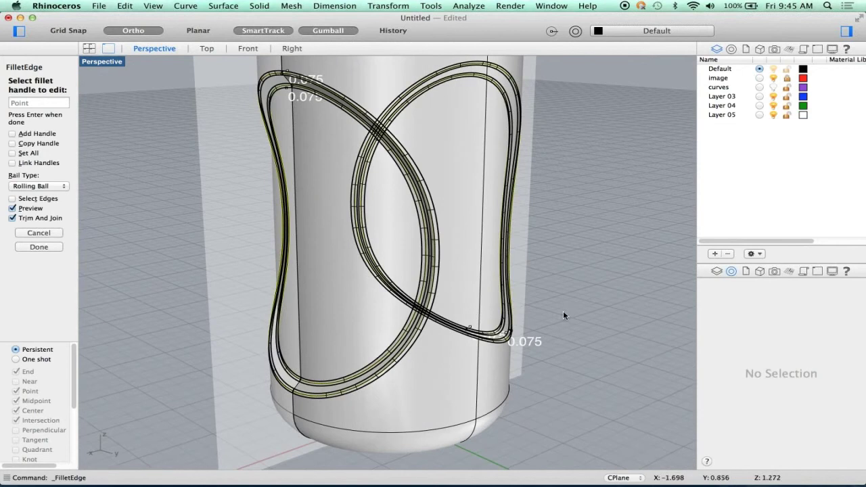
key(Return)
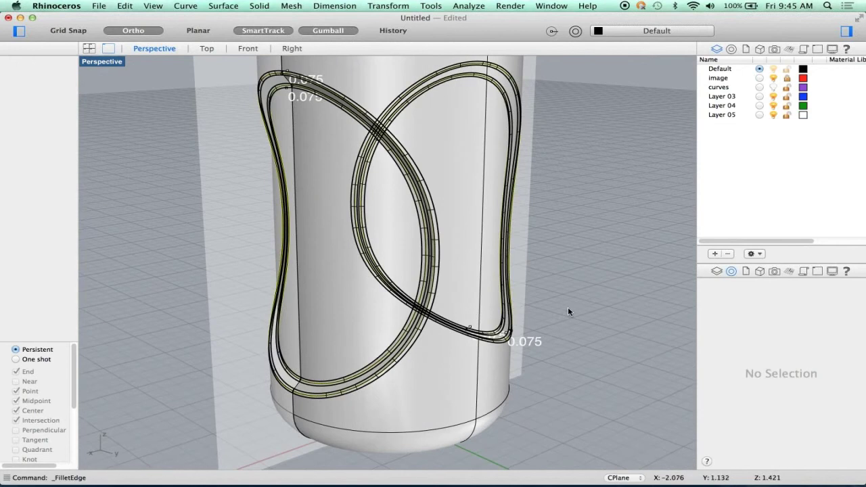
Examine the filleted grips around the bottle in Rendered display mode
right_drag(542, 277, 566, 269)
scroll(565, 268, right, 10)
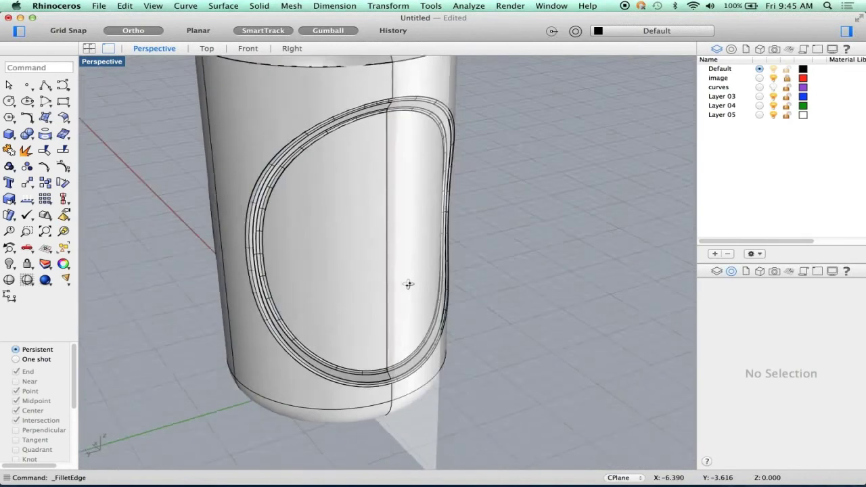
right_drag(408, 284, 357, 253)
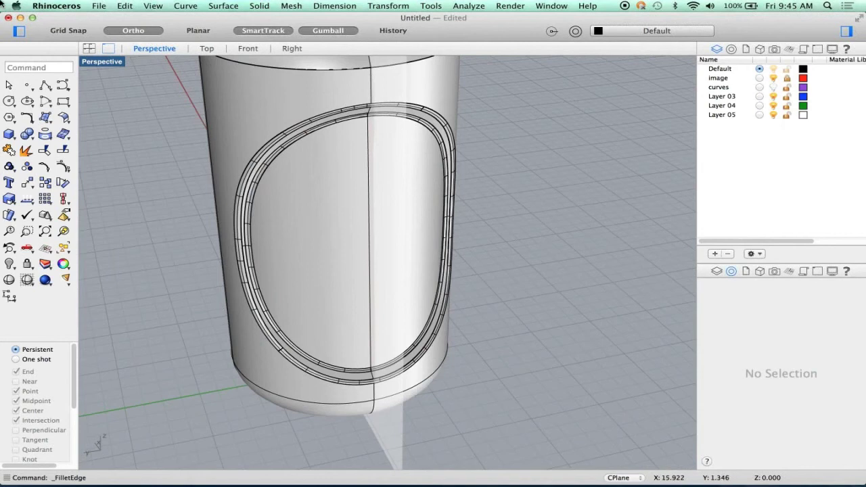
click(110, 62)
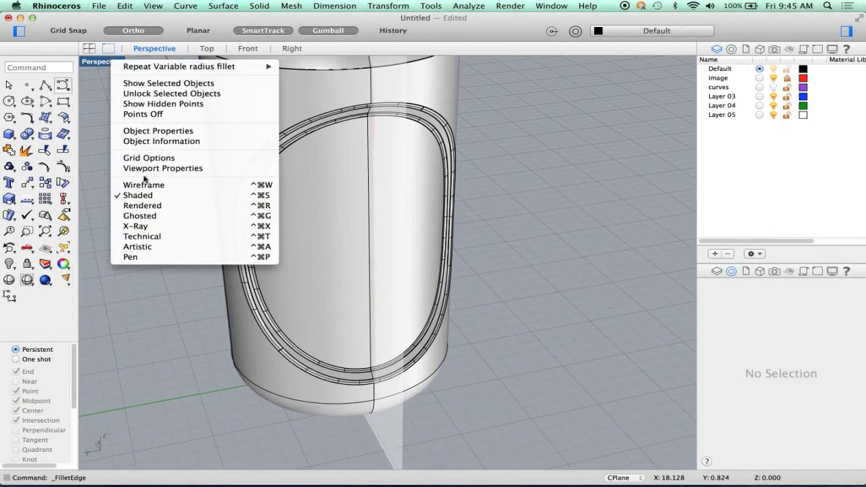
click(141, 205)
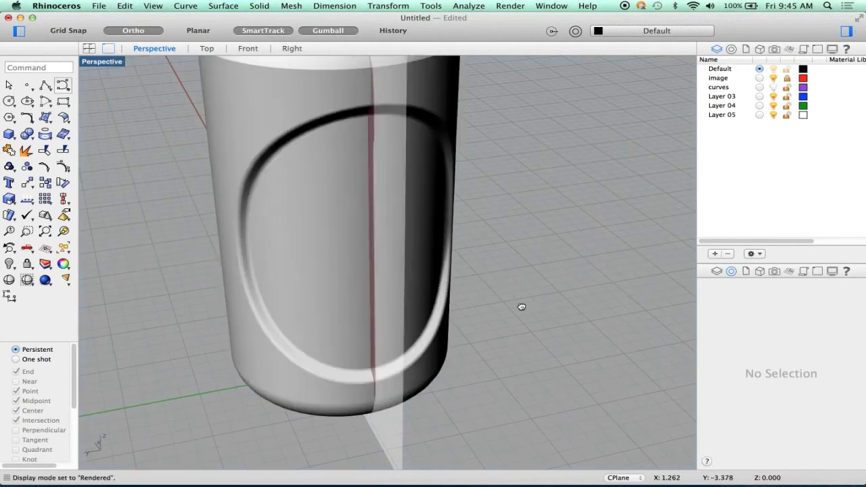
right_drag(521, 307, 521, 268)
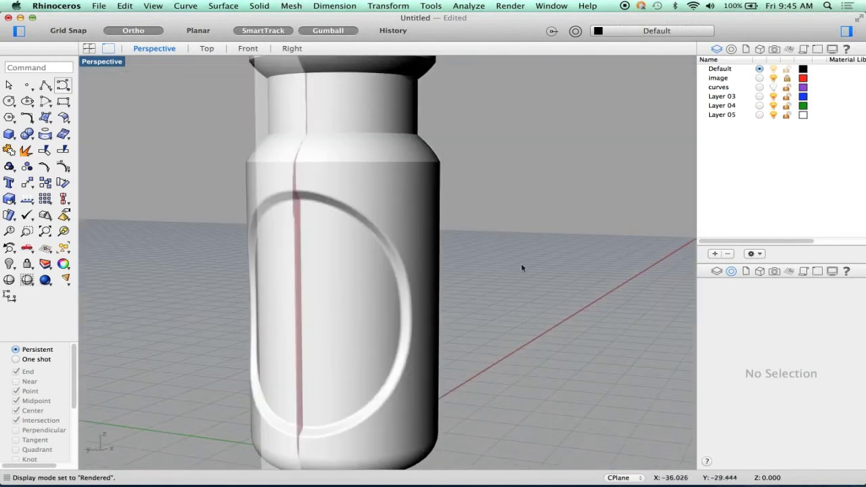
Switch the perspective view to Wireframe display and inspect the bottle's wall and grip structure from several angles
click(107, 63)
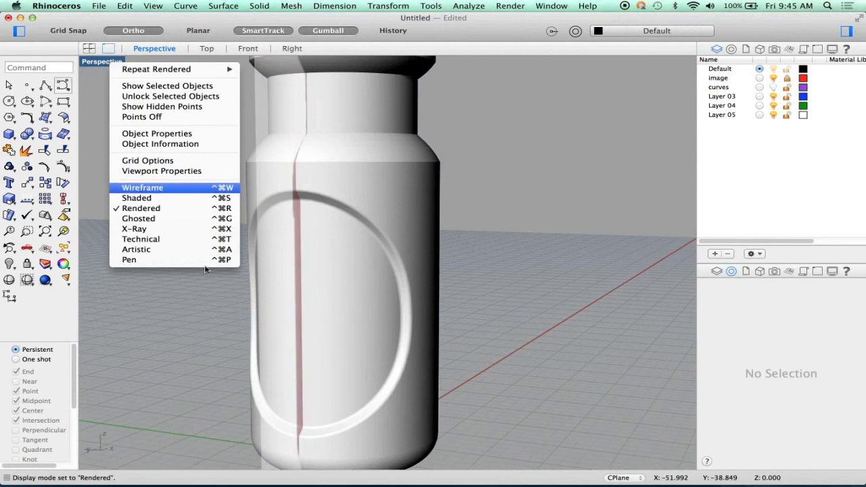
right_drag(404, 172, 405, 222)
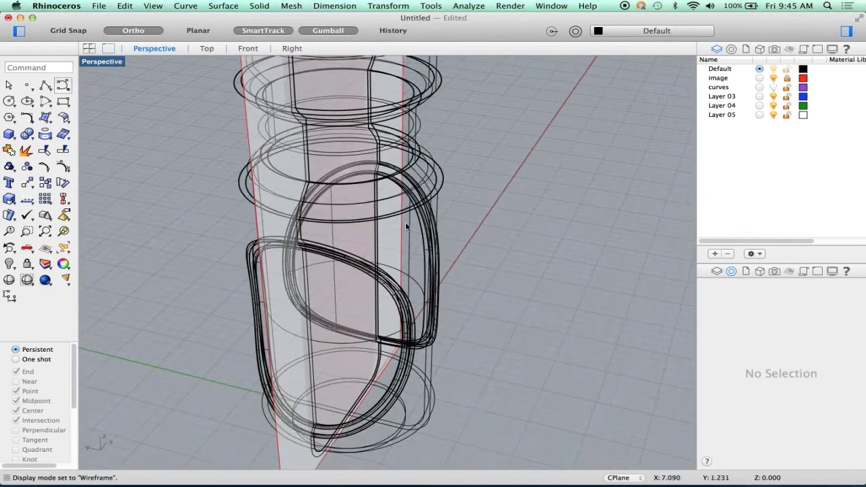
scroll(405, 222, up, 3)
right_drag(379, 252, 145, 141)
scroll(162, 150, up, 3)
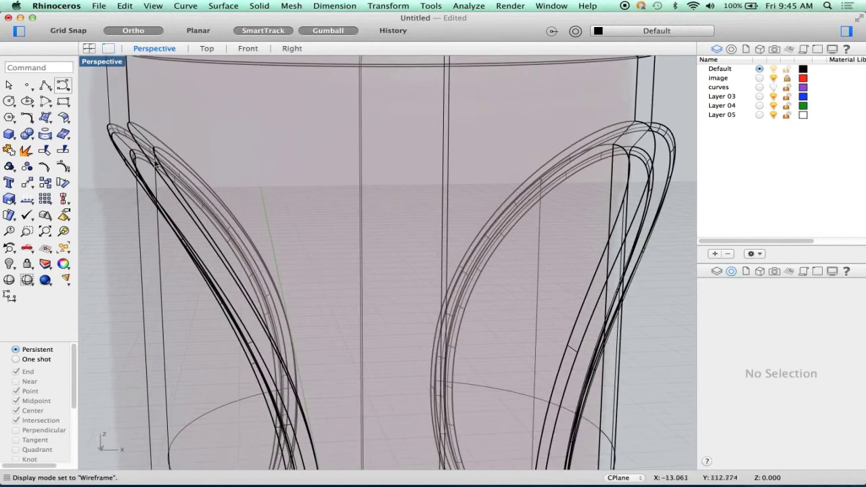
scroll(165, 150, down, 10)
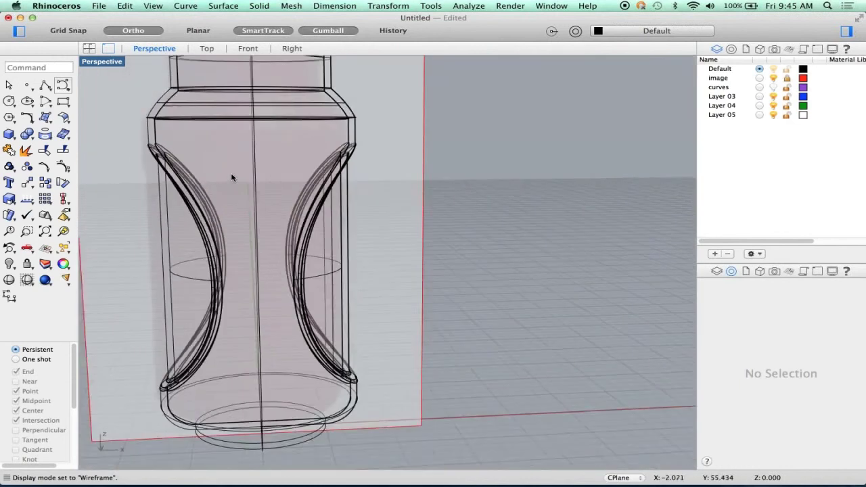
right_drag(237, 177, 325, 174)
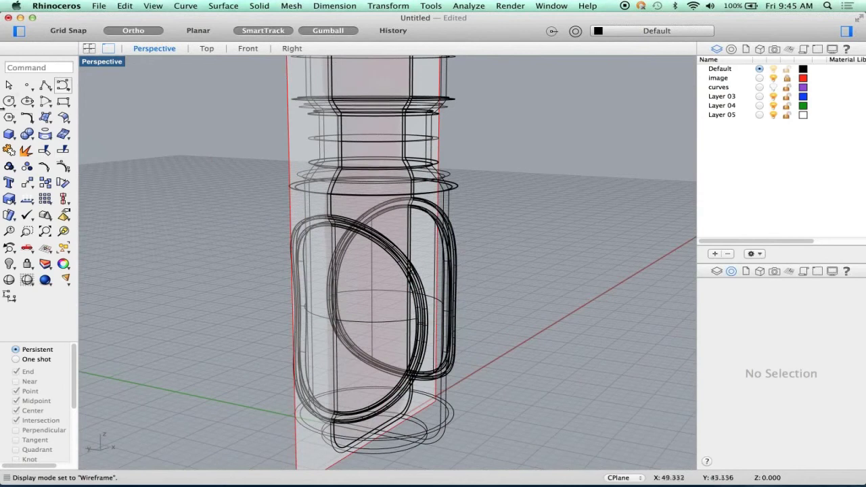
Return the perspective view to Shaded display and inspect the bottle's shoulder, neck and upper body edges
right_click(100, 65)
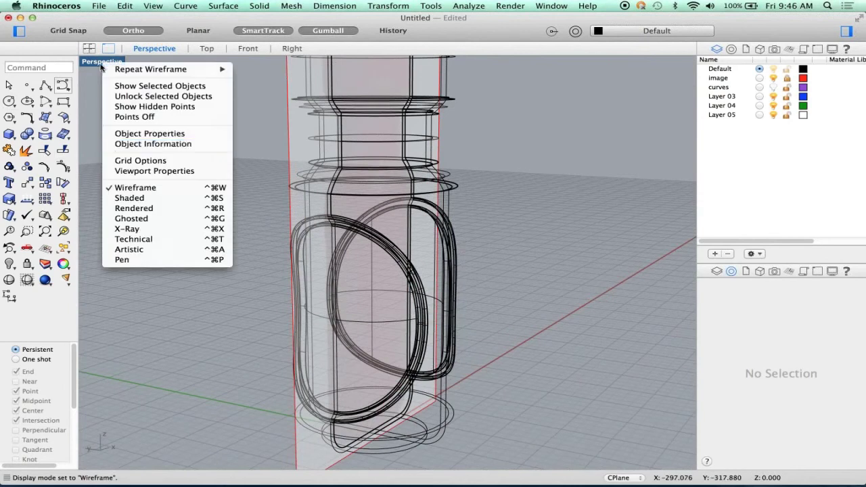
click(165, 198)
right_drag(416, 240, 460, 158)
scroll(467, 170, up, 8)
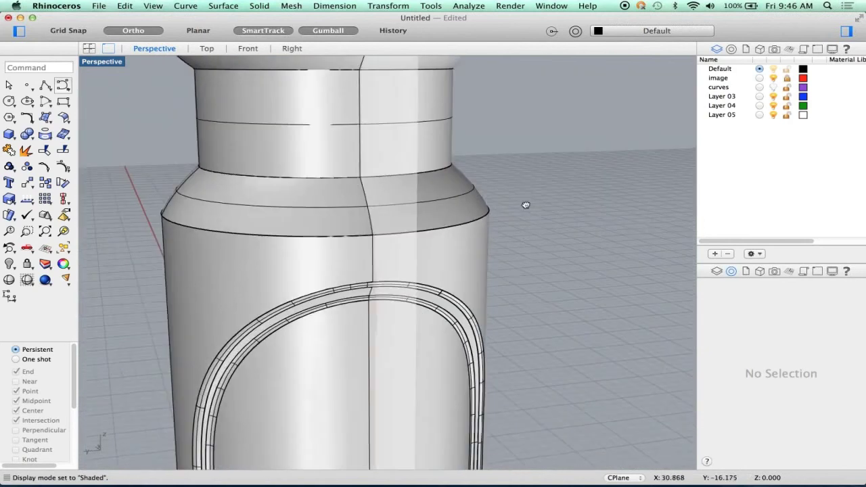
scroll(534, 271, down, 8)
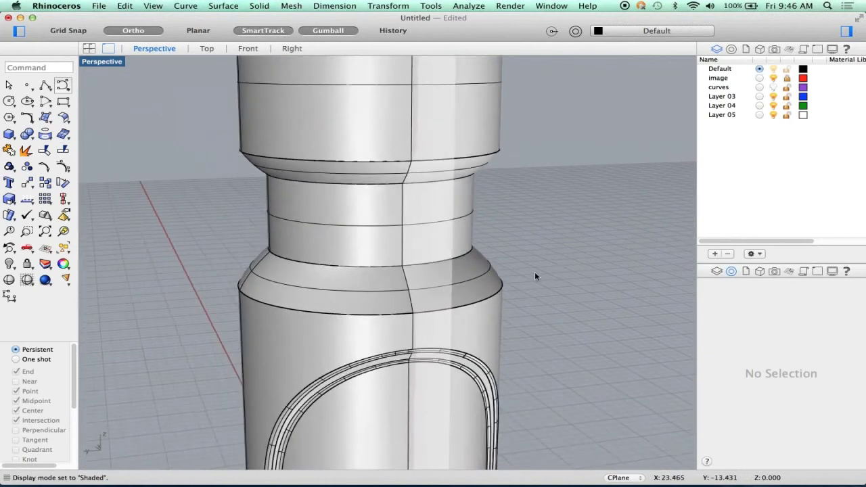
scroll(535, 298, down, 3)
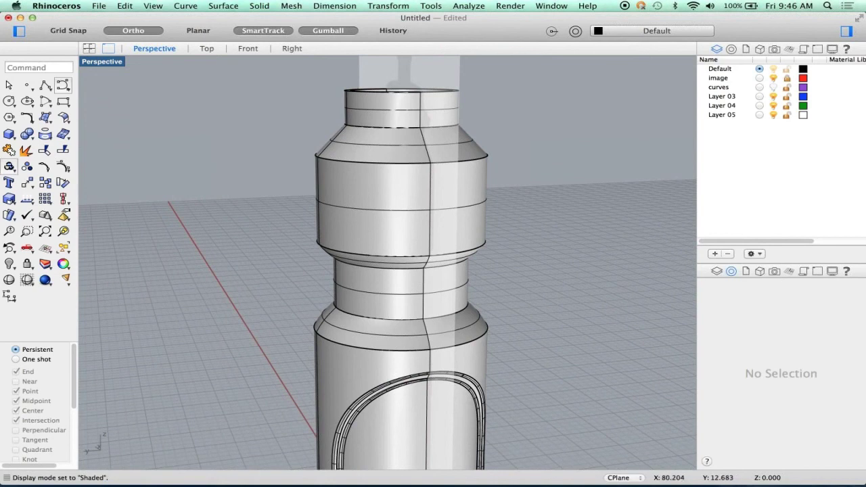
Start a variable radius fillet at 0.075 and select the lower shoulder edge, both waist edges and the upper body's bottom edge
right_click(232, 174)
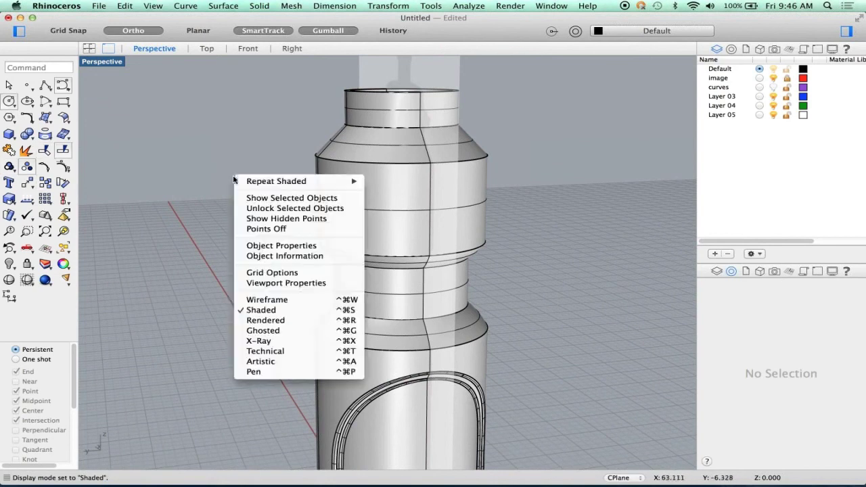
mouse_move(271, 181)
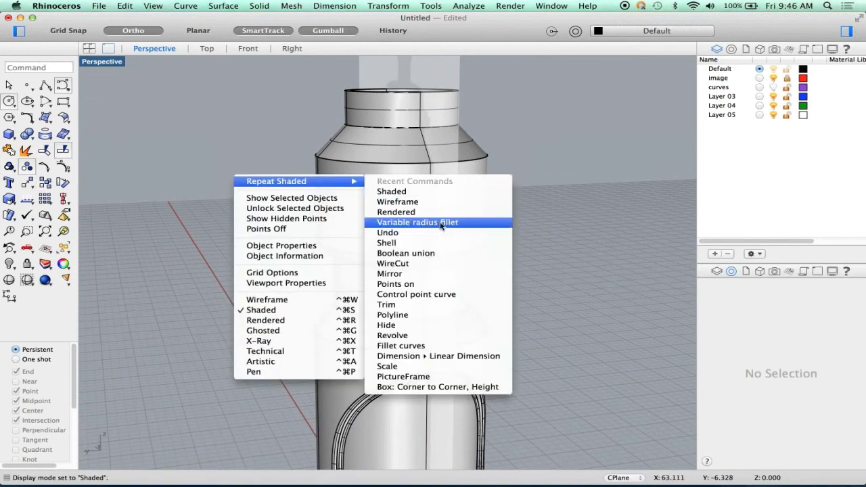
click(452, 222)
click(471, 345)
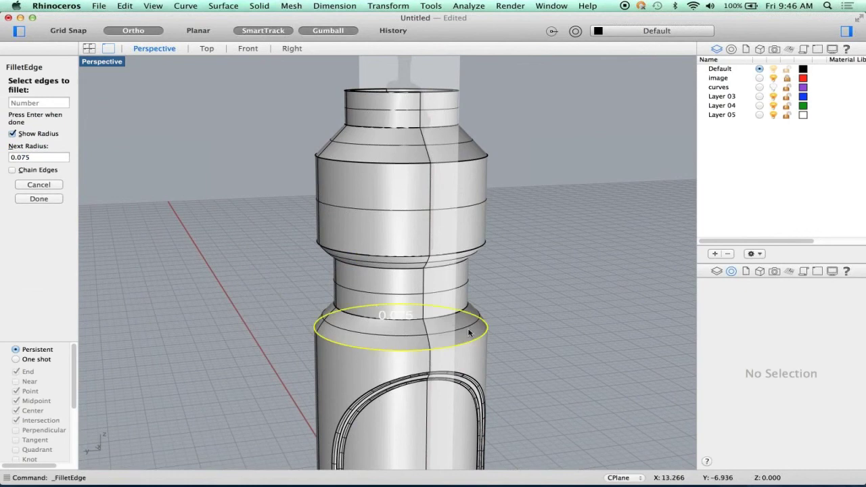
click(453, 295)
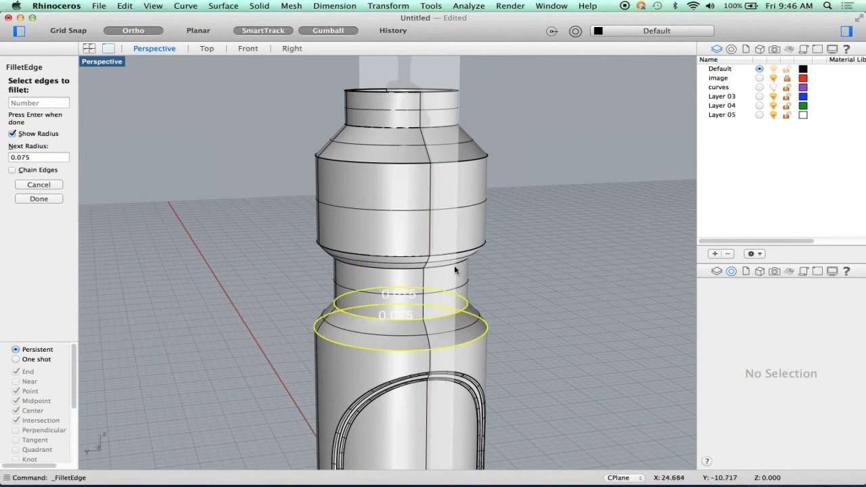
click(455, 266)
click(476, 250)
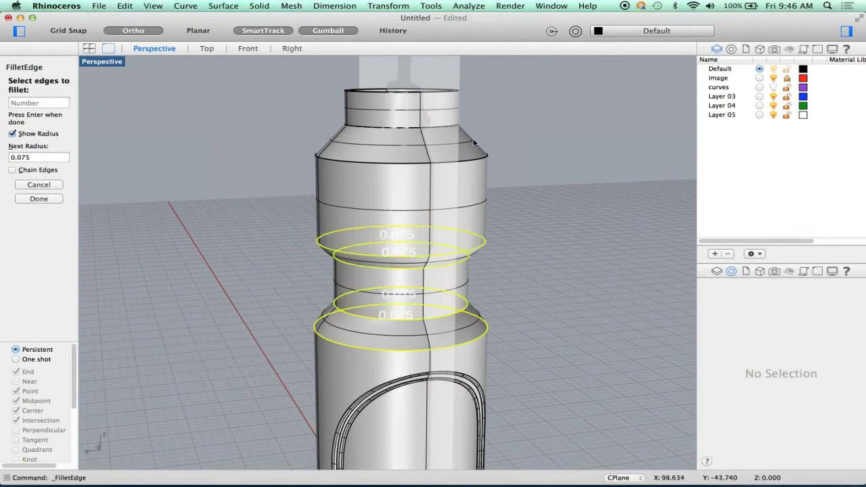
Add the upper shoulder edge, the neck base edge and the outer mouth rim to the 0.075 fillet and accept the edge selection
click(465, 161)
click(440, 129)
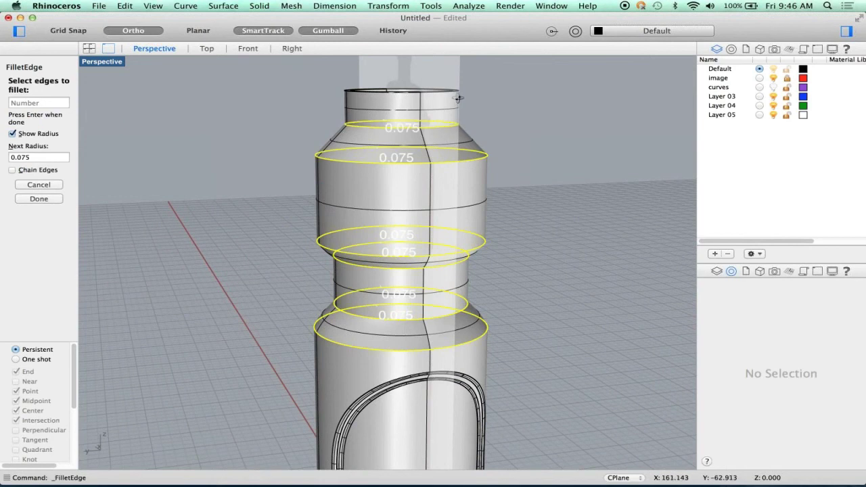
right_drag(457, 98, 458, 105)
click(458, 105)
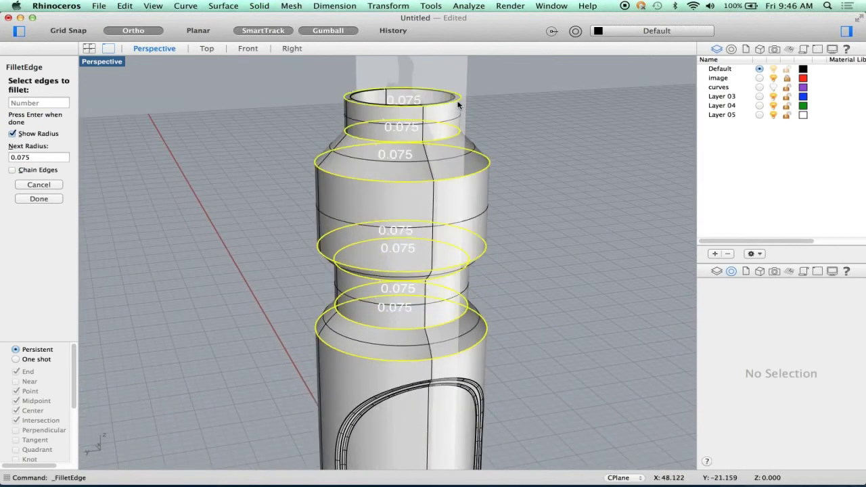
key(Return)
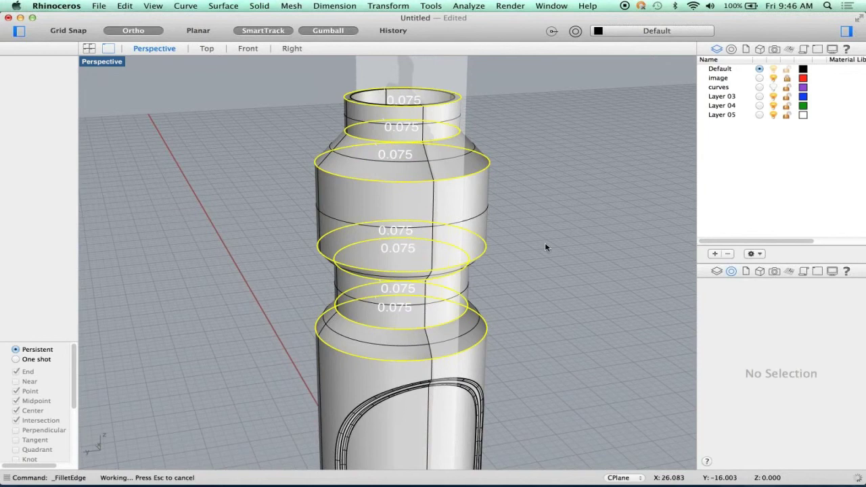
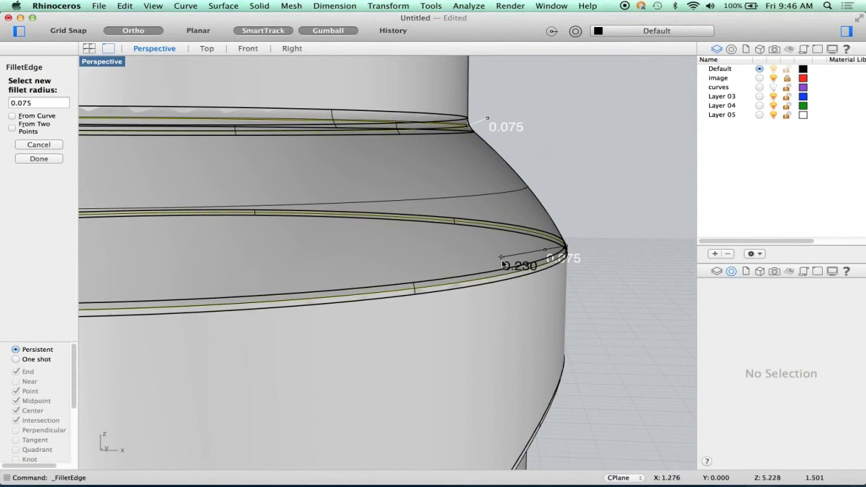
Enlarge the fillet radius on the lower shoulder edge below the waist to about 0.629
click(502, 264)
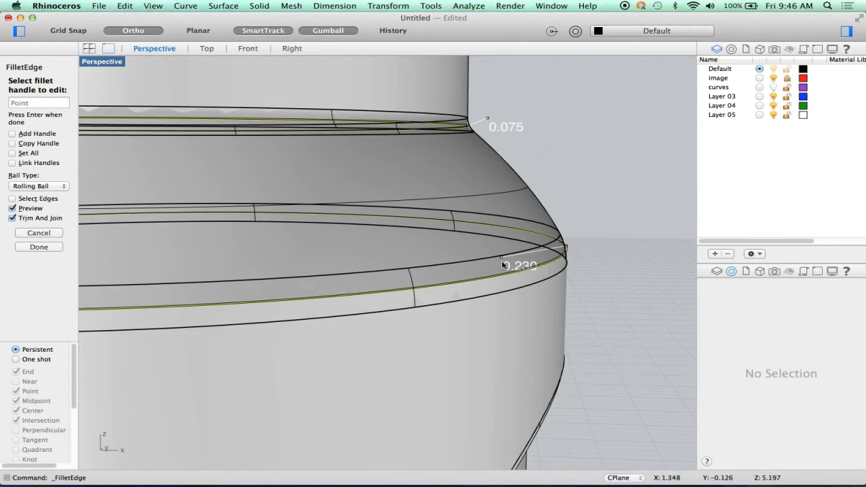
click(506, 265)
click(473, 267)
key(Return)
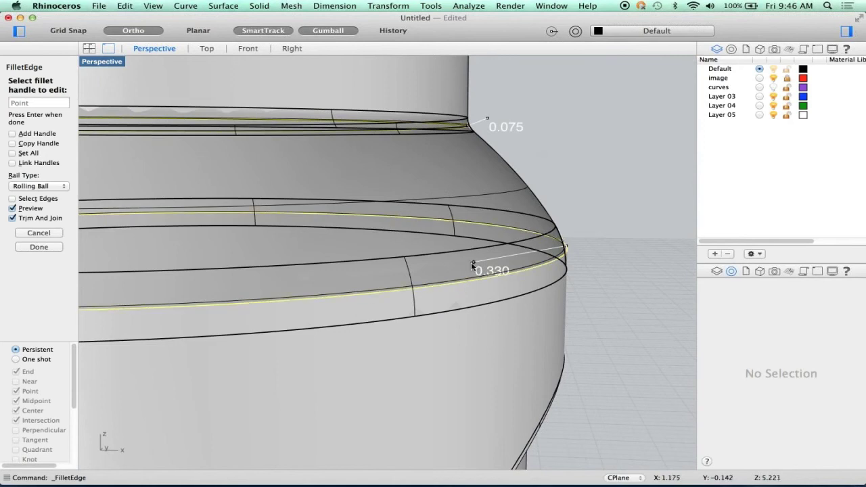
click(472, 264)
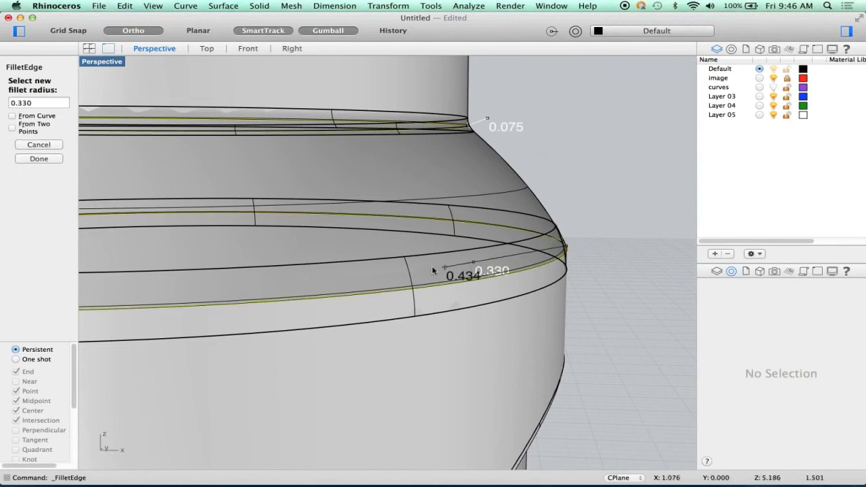
click(391, 276)
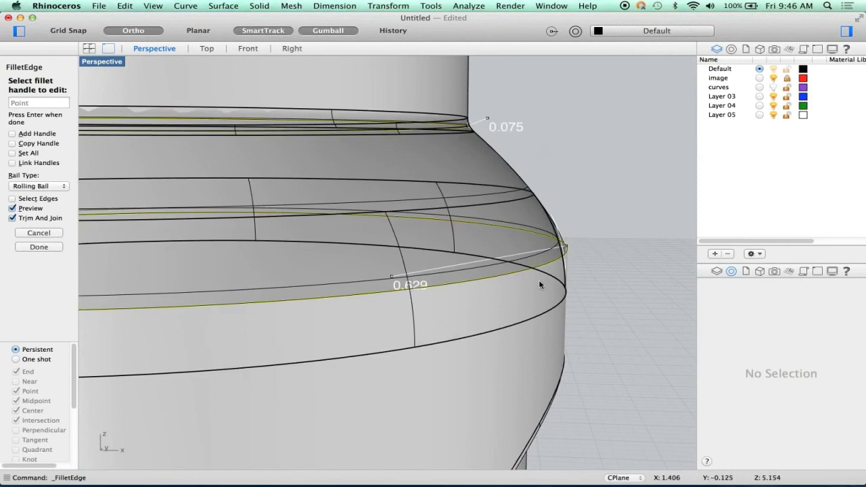
Set the fillet radius of the waist's lower edge to 0.15
scroll(539, 284, down, 3)
right_drag(576, 311, 553, 315)
scroll(537, 266, up, 1)
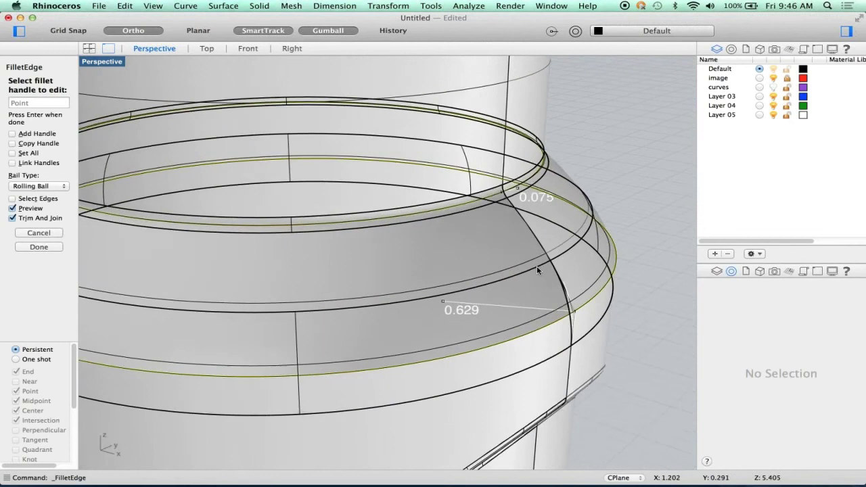
right_drag(536, 269, 524, 223)
click(513, 175)
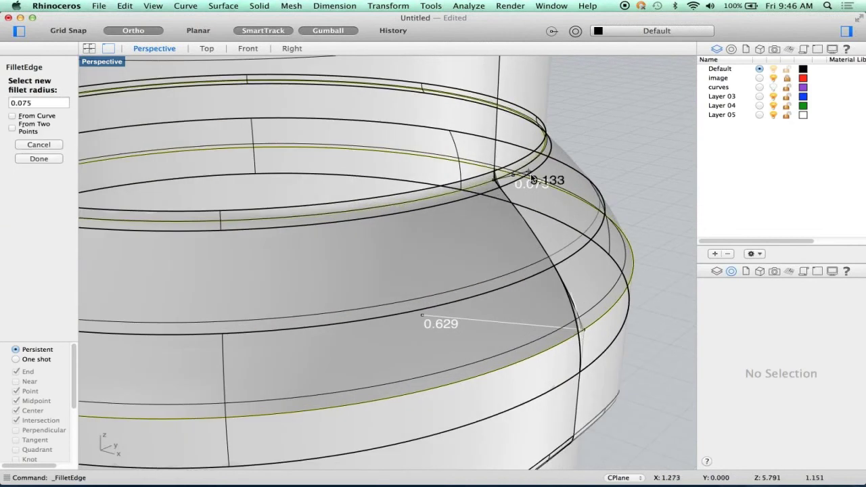
text(.)
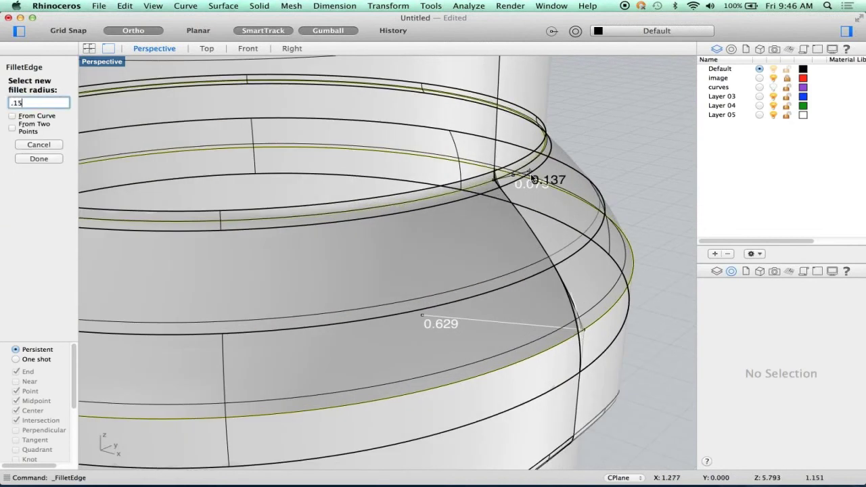
text(15)
key(Return)
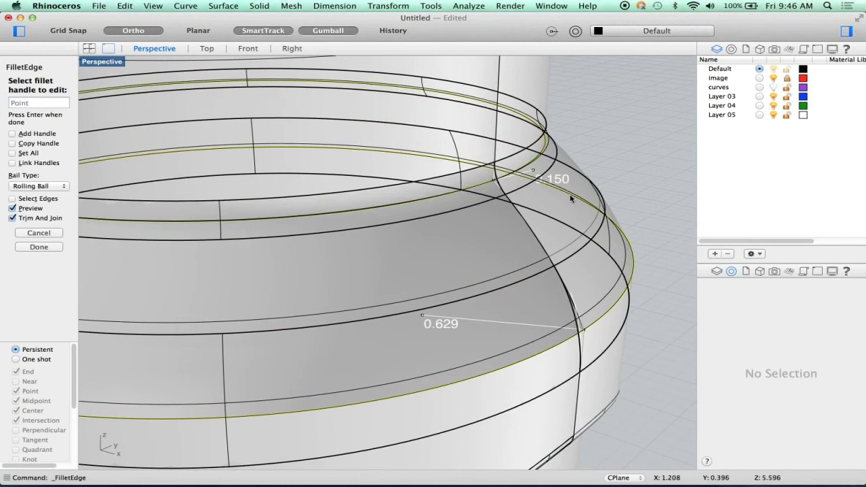
Set the fillet radius of the waist's upper edge to 0.15
right_drag(571, 198, 453, 215)
click(454, 215)
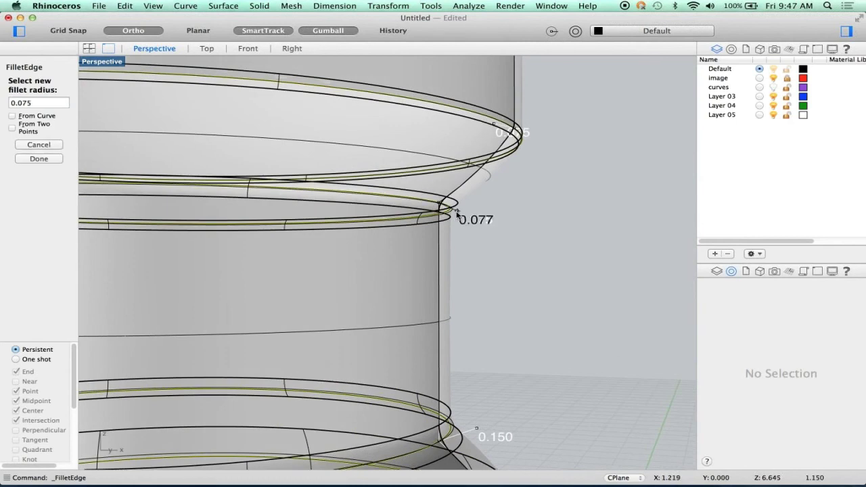
text(.15)
key(Return)
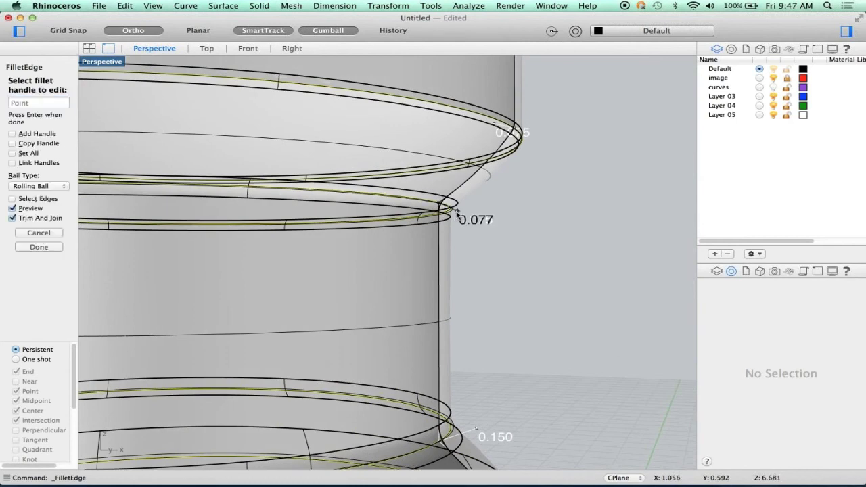
Set the fillet radius of the upper body's bottom edge, just above the waist, to 0.25
right_drag(544, 167, 547, 177)
click(503, 169)
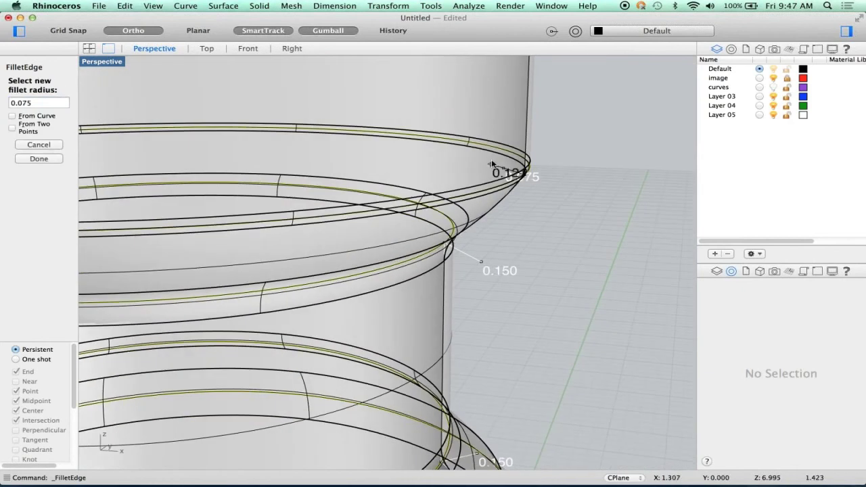
click(491, 165)
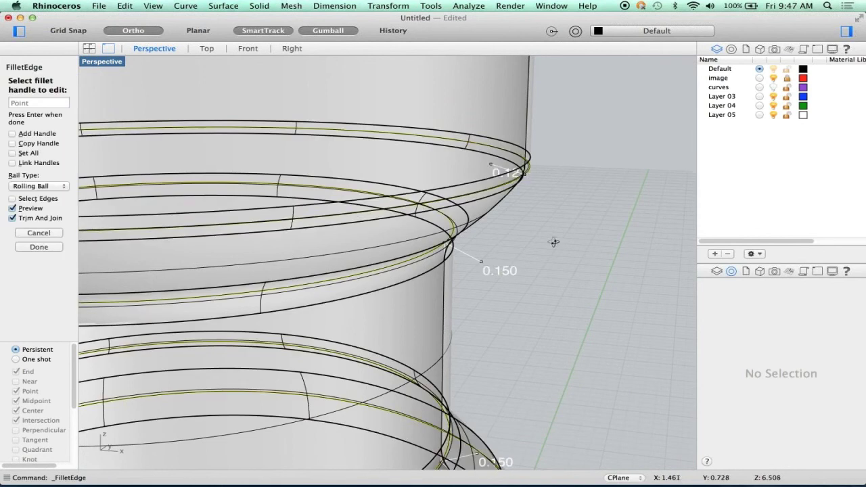
scroll(556, 238, down, 5)
scroll(557, 238, down, 4)
right_drag(558, 239, 541, 190)
scroll(542, 192, up, 1)
click(500, 157)
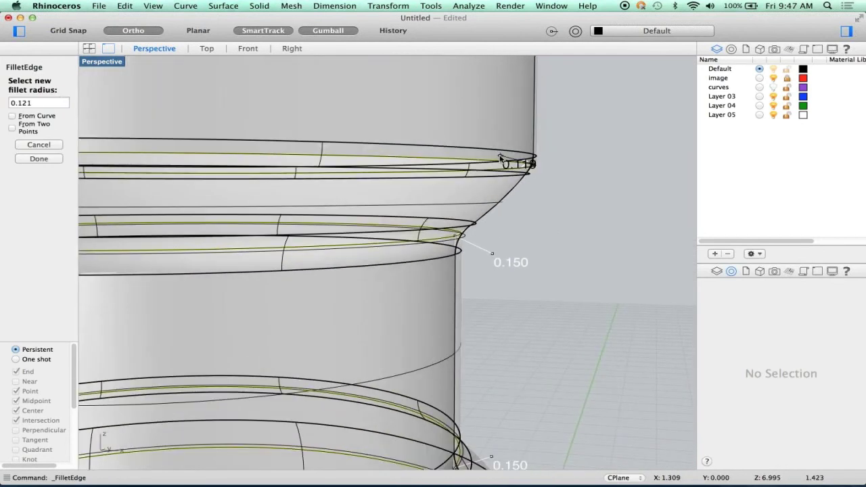
text(.)
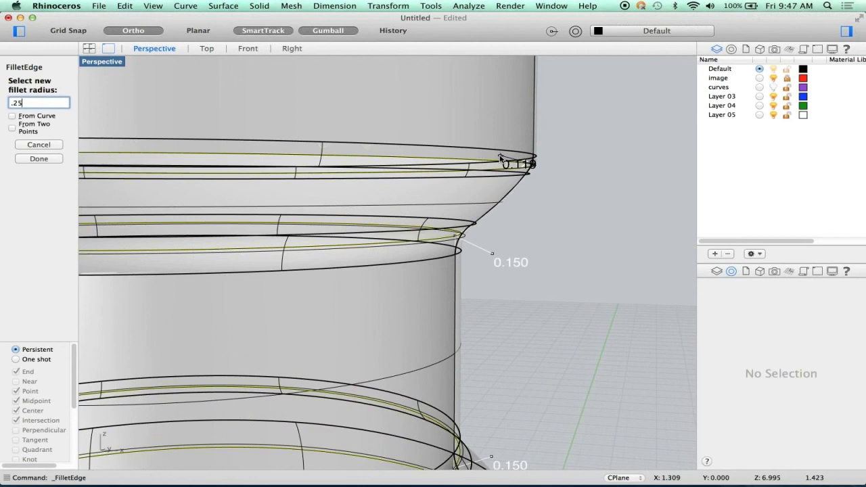
text(25)
key(Return)
Set the fillet radius of the upper shoulder edge below the neck to 0.15
right_drag(526, 250, 557, 197)
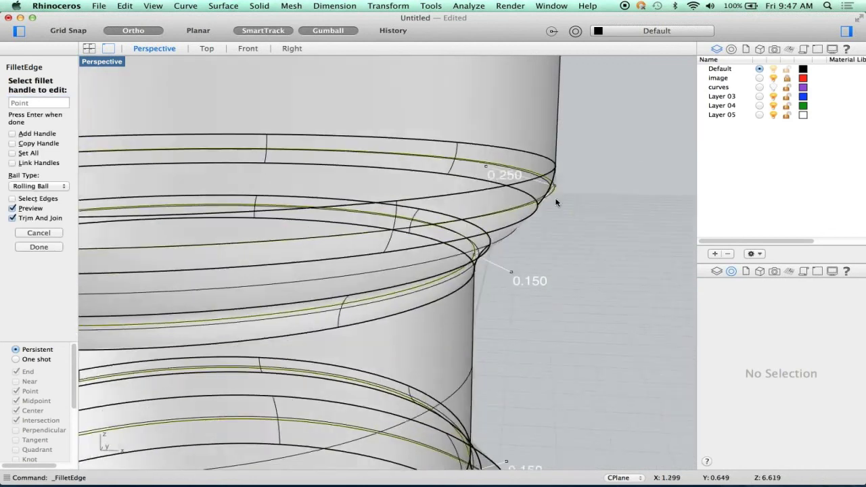
scroll(557, 197, down, 6)
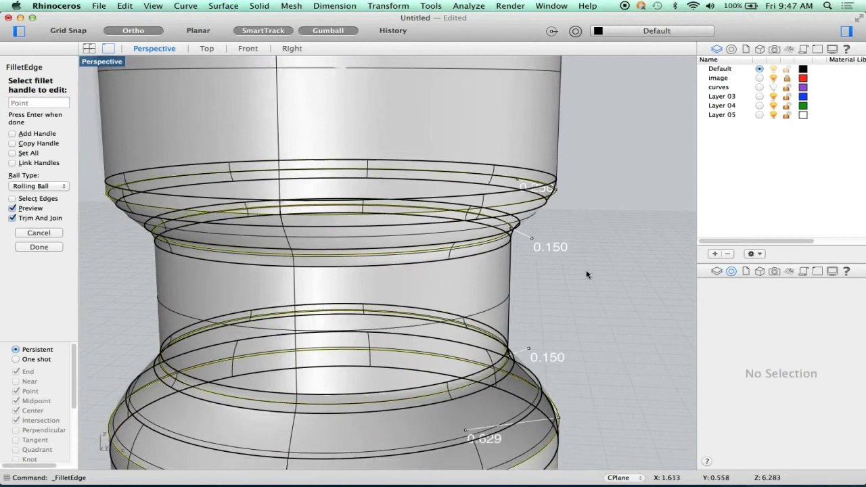
shift+right_drag(587, 274, 574, 478)
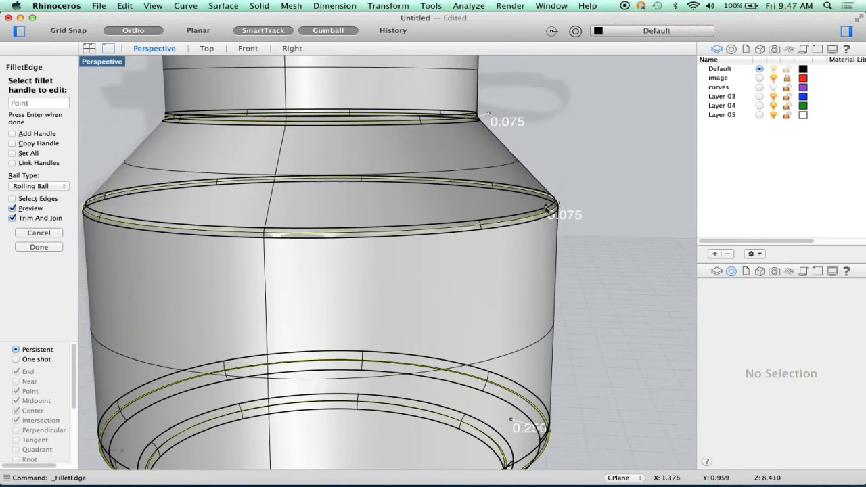
scroll(545, 210, up, 3)
click(545, 209)
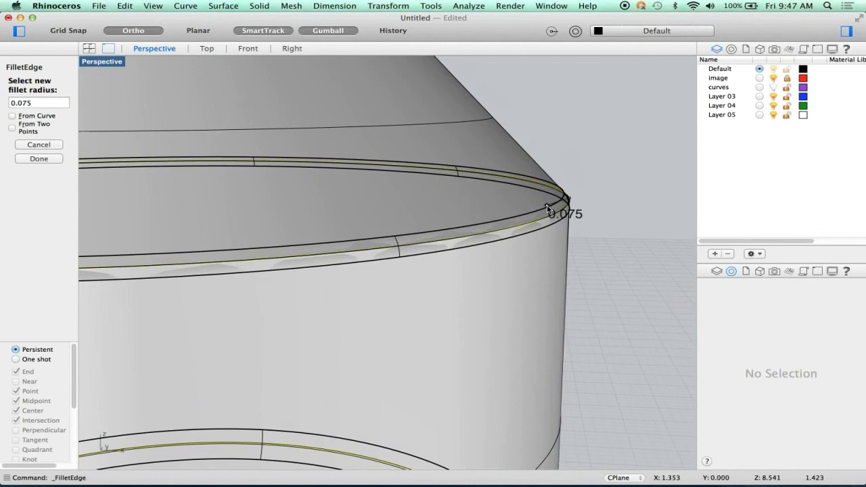
text(.15)
key(Return)
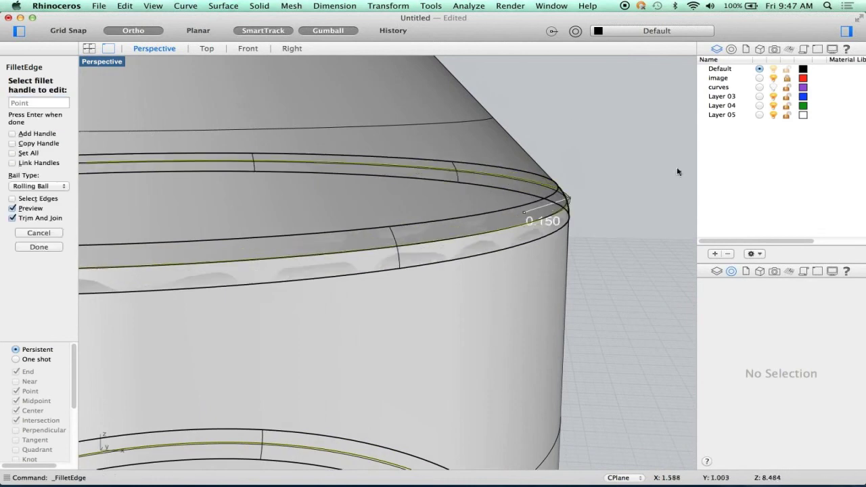
Set the fillet radius of the outer mouth rim to 0.04
shift+right_drag(575, 114, 613, 229)
scroll(490, 180, down, 5)
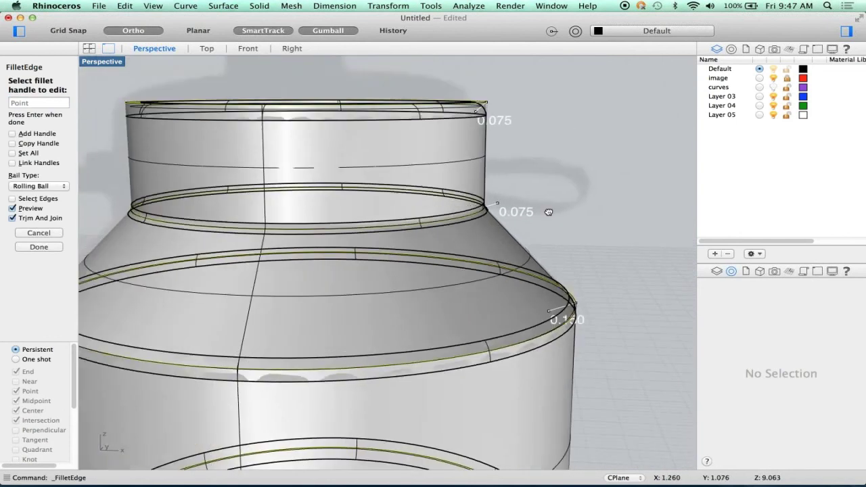
right_drag(459, 150, 506, 181)
click(506, 181)
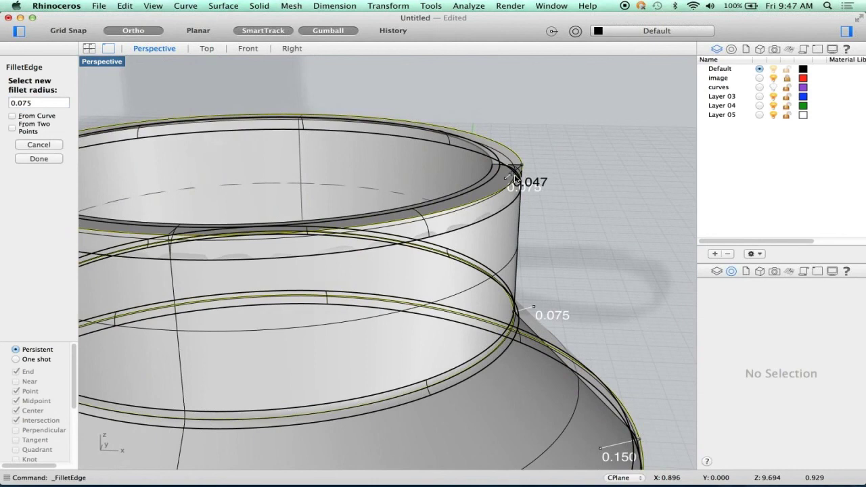
text(.04)
key(Return)
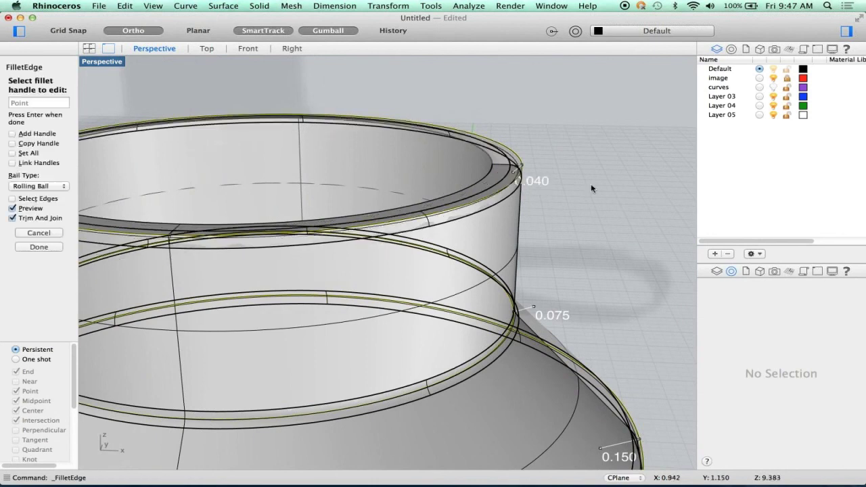
Check the fillet preview along the neck, shoulders and waist, apply the fillets and view the rounded edges
shift+right_drag(585, 255, 585, 237)
scroll(585, 238, down, 5)
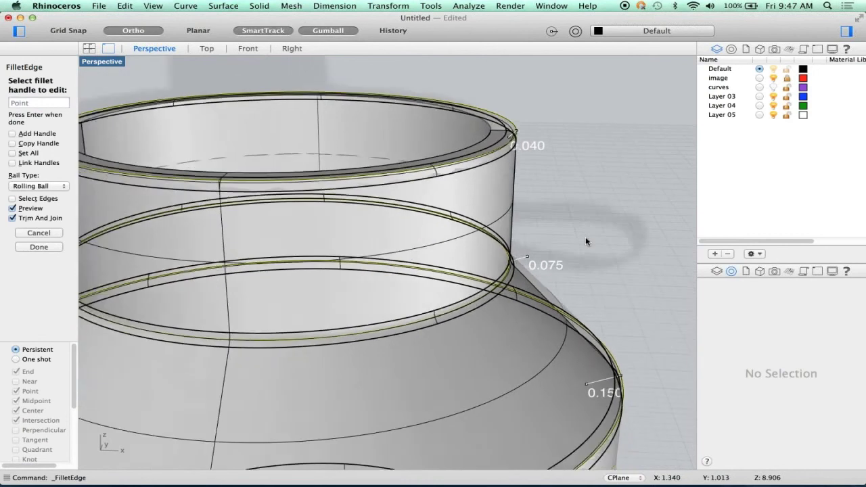
scroll(586, 242, down, 10)
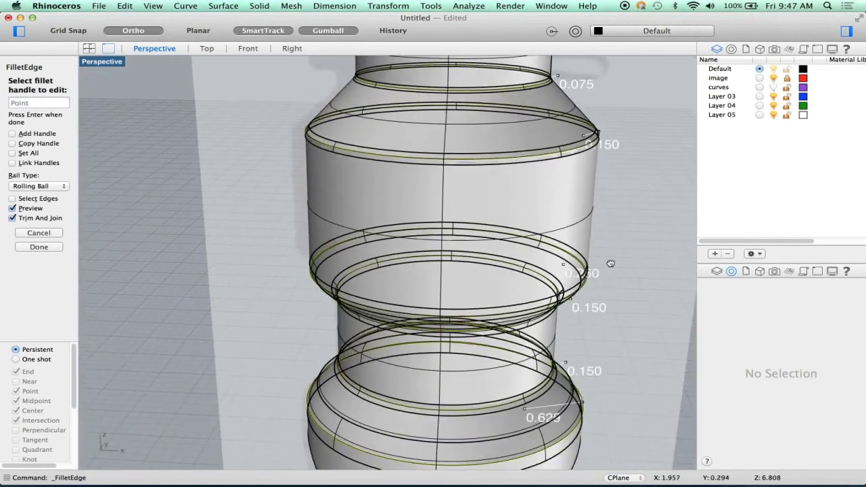
key(Return)
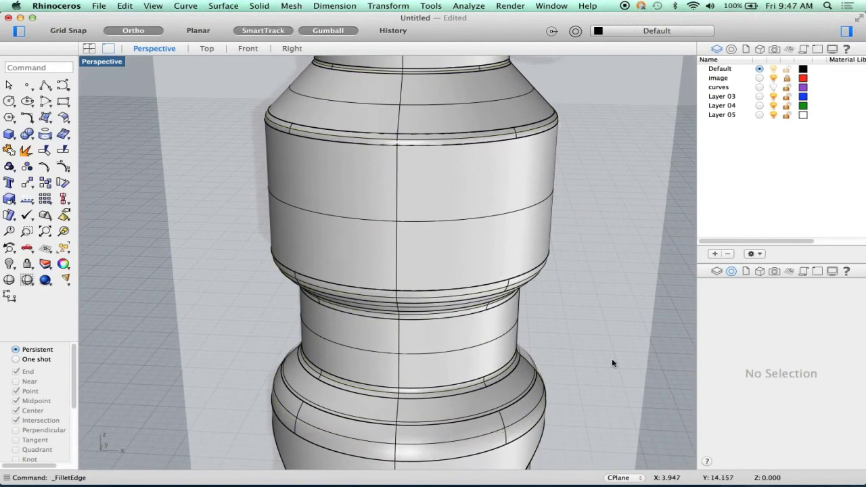
right_drag(610, 360, 602, 328)
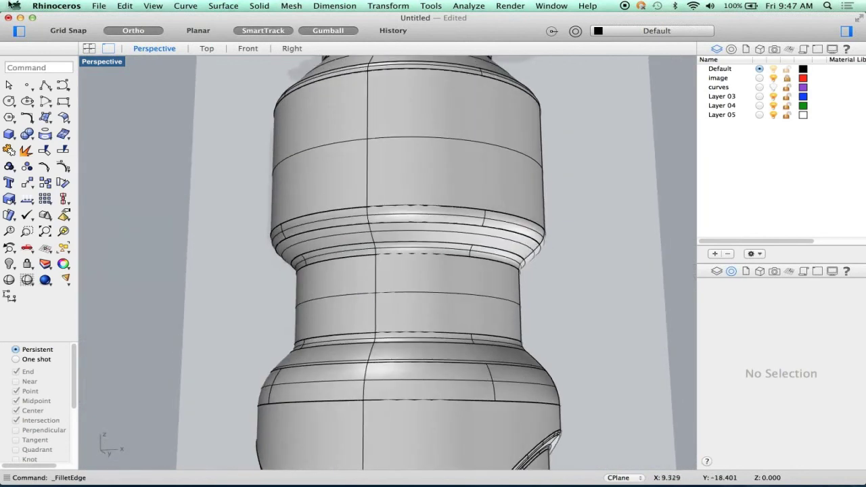
Set the Perspective viewport to the Rendered display mode and inspect the filleted bottle from several angles
click(95, 67)
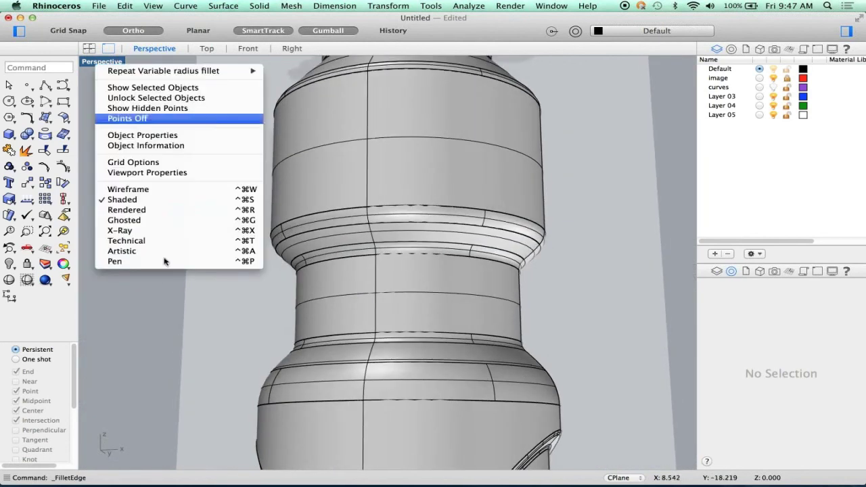
click(173, 222)
scroll(274, 281, down, 6)
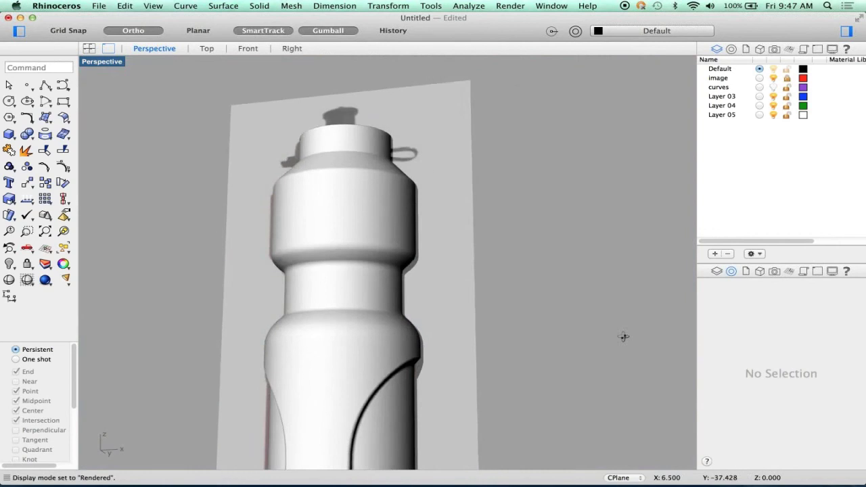
right_drag(624, 336, 492, 294)
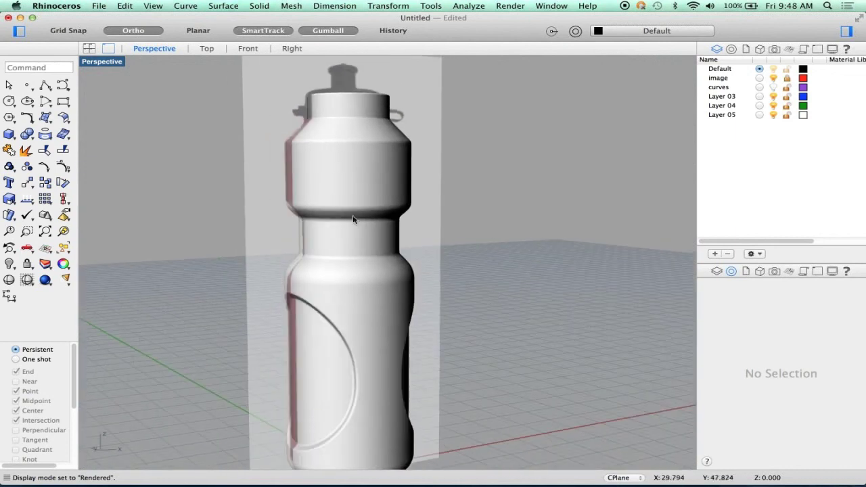
right_drag(456, 240, 464, 252)
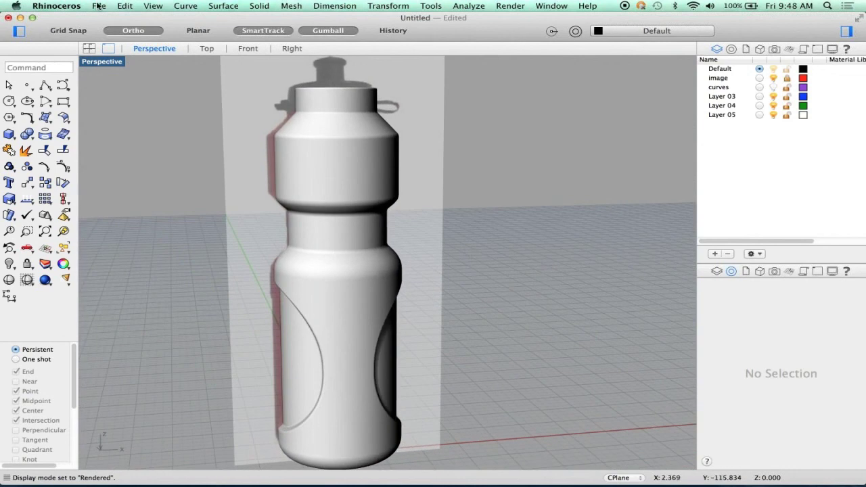
Save the model as waterbottle2.3dm in the mac rhino_waterbottle folder and view the bottle from above
click(99, 6)
click(115, 76)
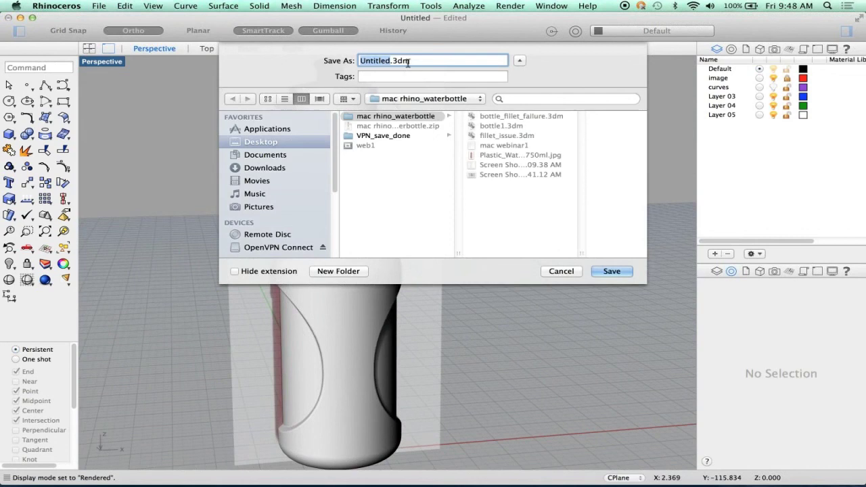
text(waterbot)
key(Return)
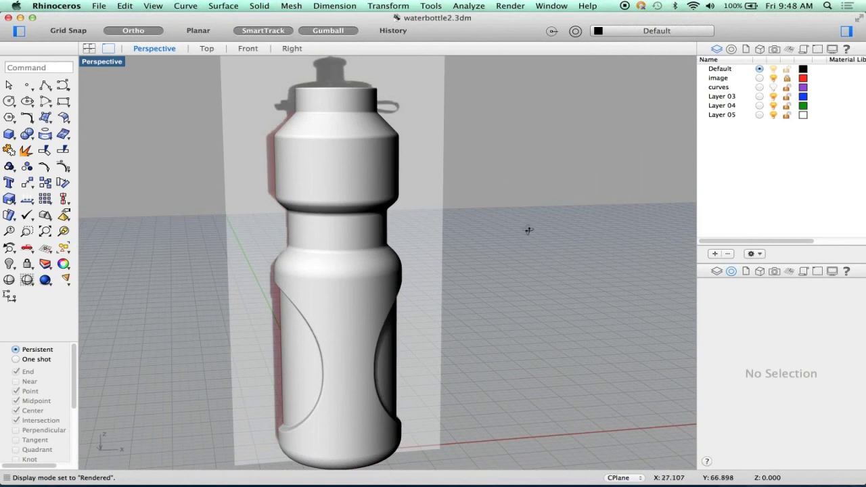
right_drag(582, 230, 521, 242)
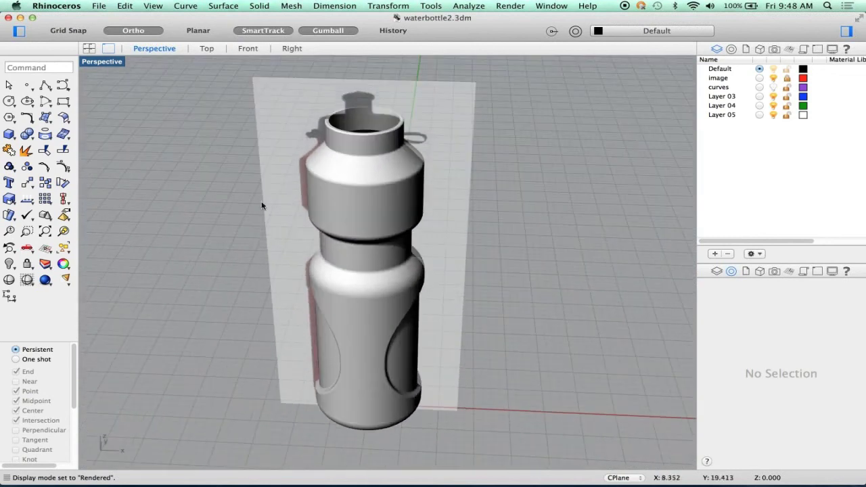